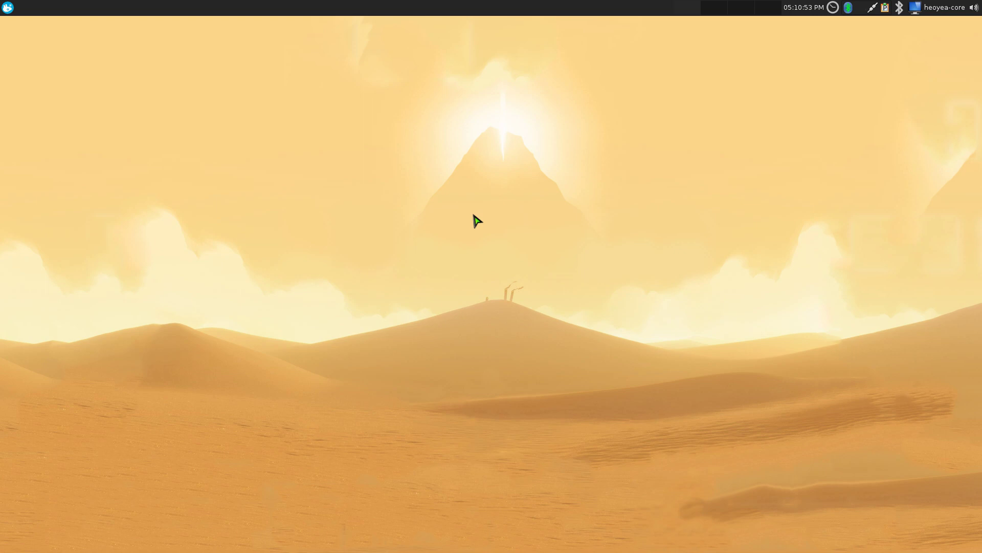
# - Launch Mousepad from a dashboard search for 'mous'
pyautogui.press('super')
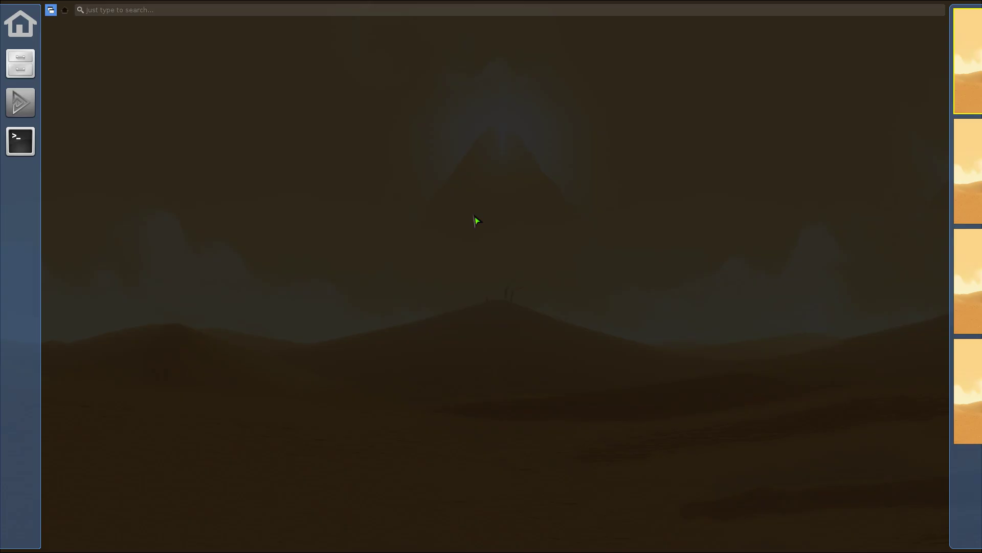
pyautogui.write('mous')
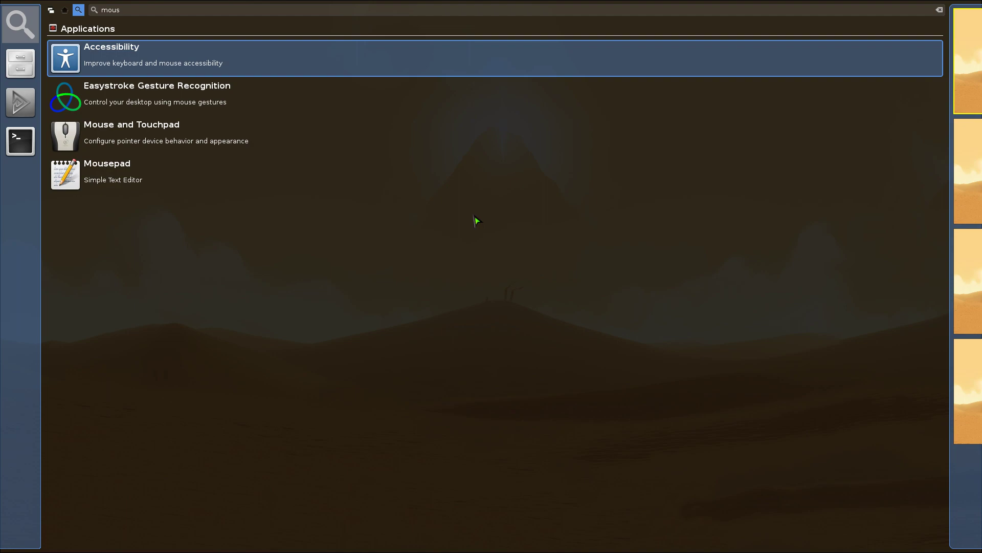
pyautogui.press('Down')
pyautogui.press('Down')
pyautogui.press('Down')
pyautogui.press('Return')
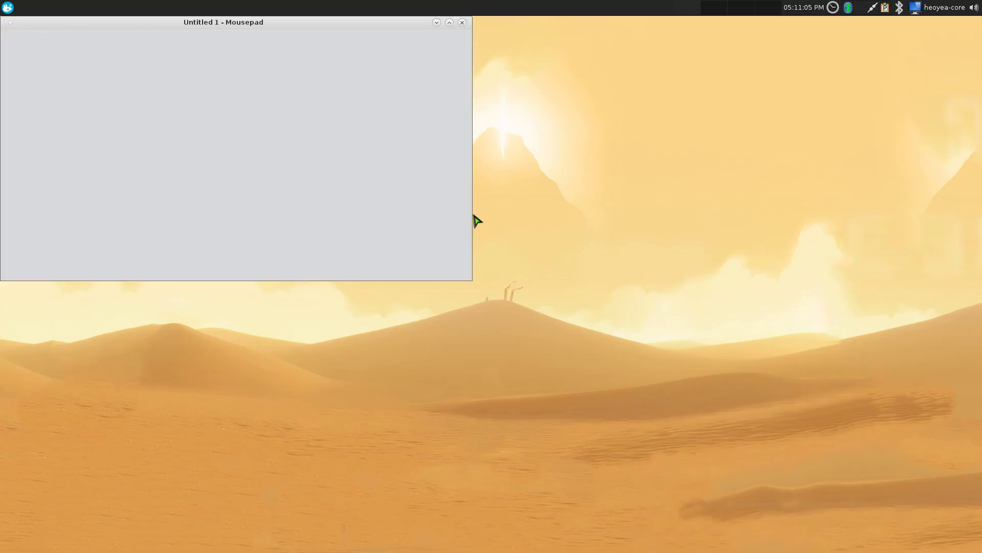
# - Launch the File Manager from a dashboard search for 'file ma'
pyautogui.press('super')
pyautogui.write('f')
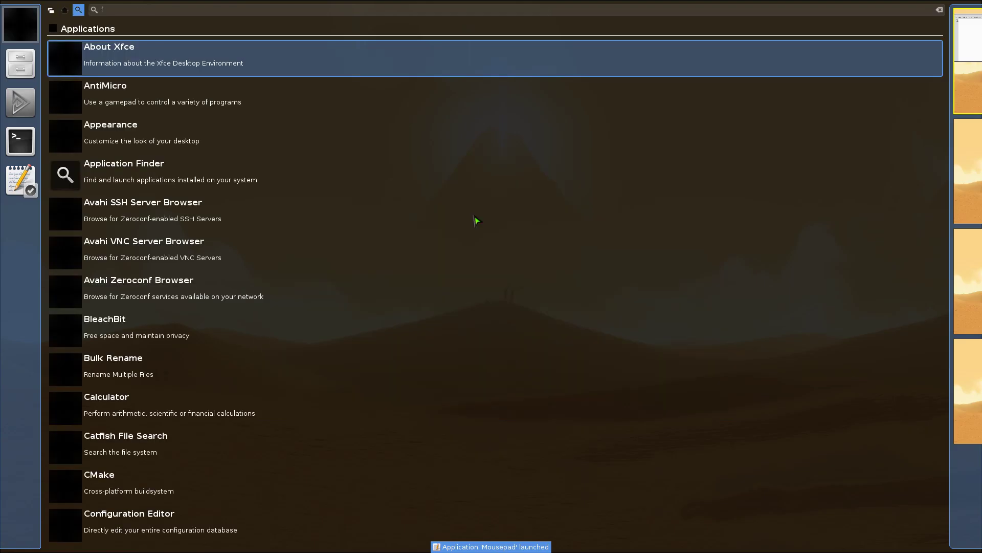
pyautogui.write('ile ma')
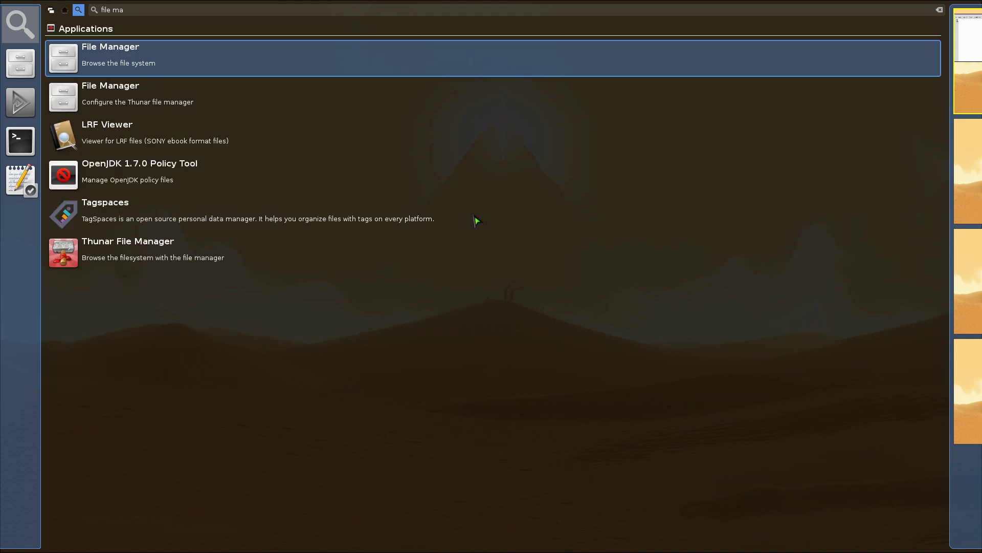
pyautogui.press('Return')
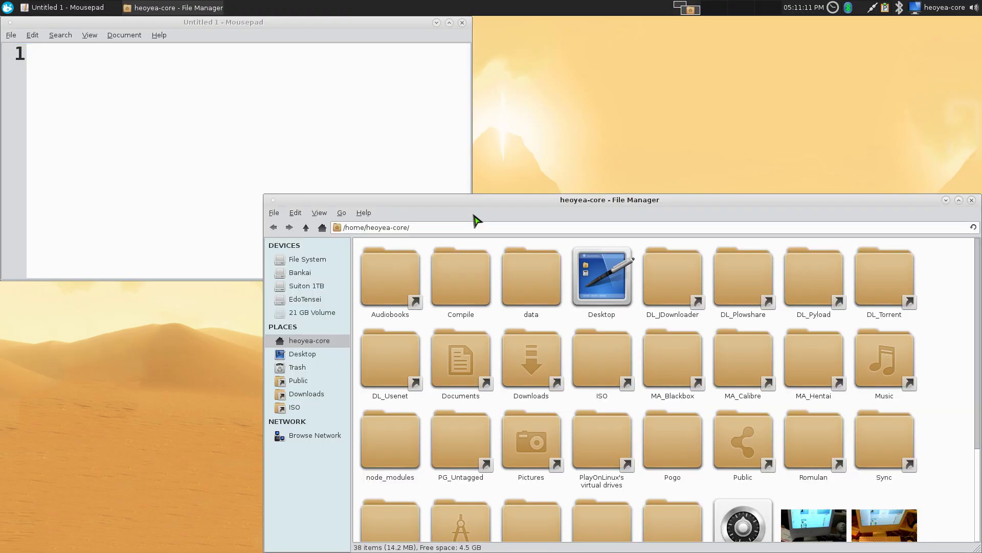
# - Launch the DeaDBeeF music player from a dashboard search for 'dea'
pyautogui.press('super')
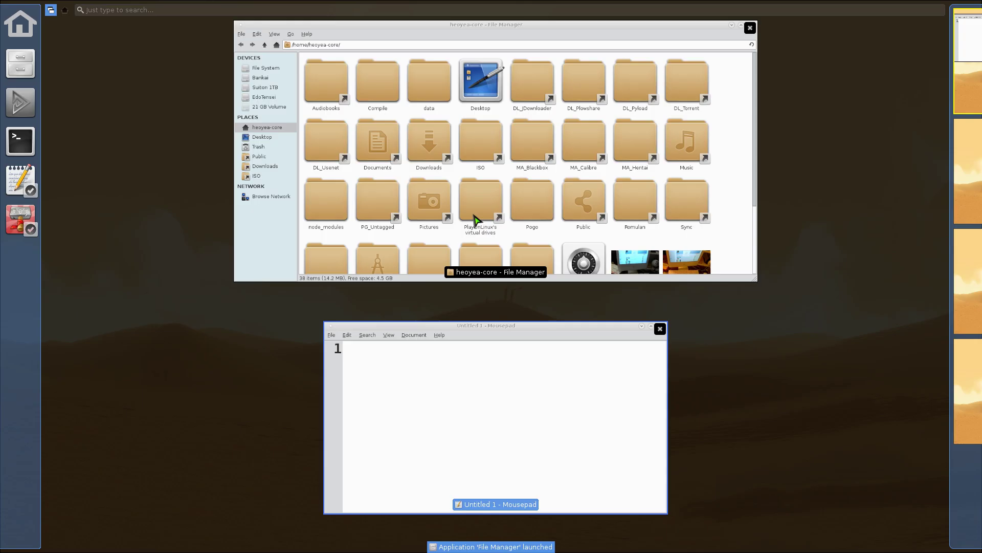
pyautogui.write('dead')
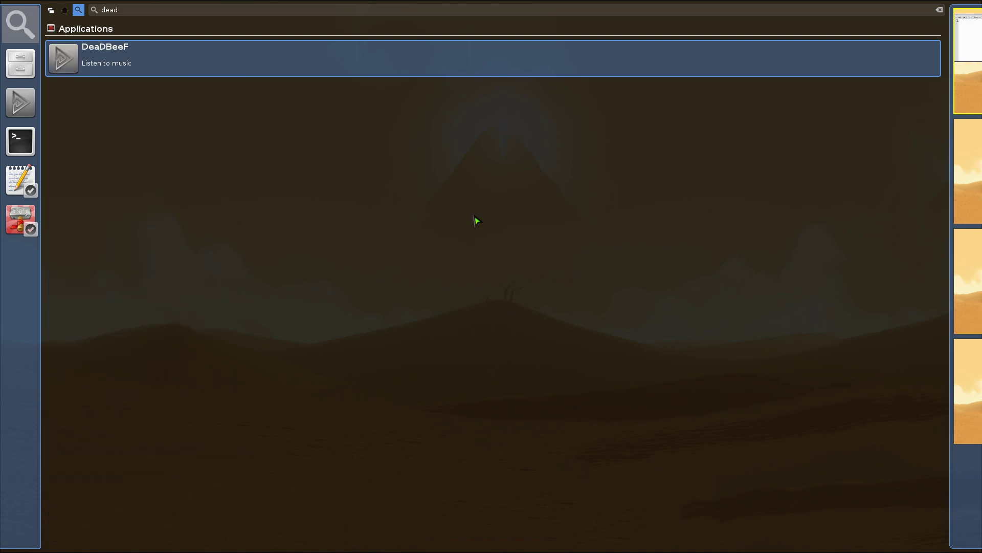
pyautogui.press('Return')
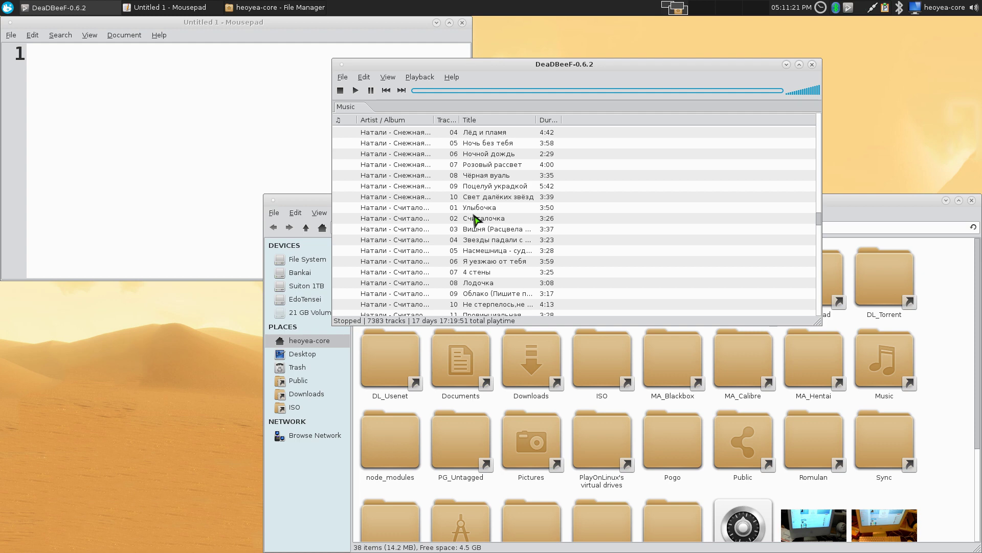
# - Bring DeaDBeeF to the front and move it lower and to the left
pyautogui.press('super')
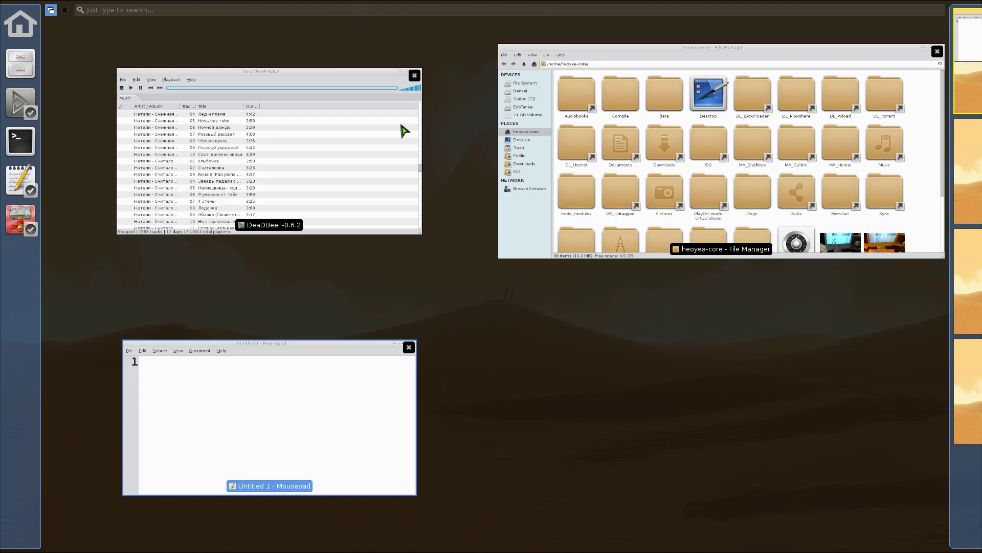
pyautogui.click(267, 158)
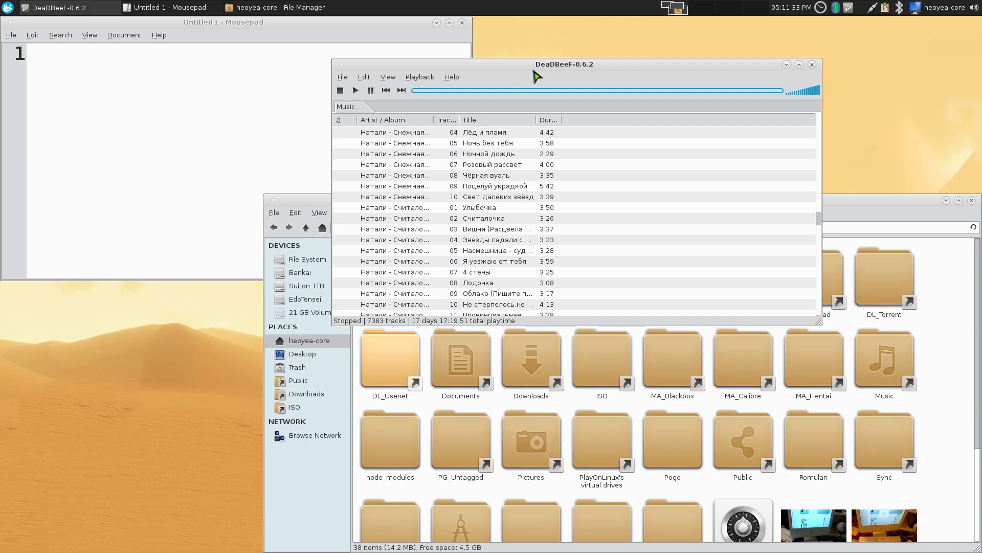
pyautogui.moveTo(537, 66); pyautogui.dragTo(468, 109)
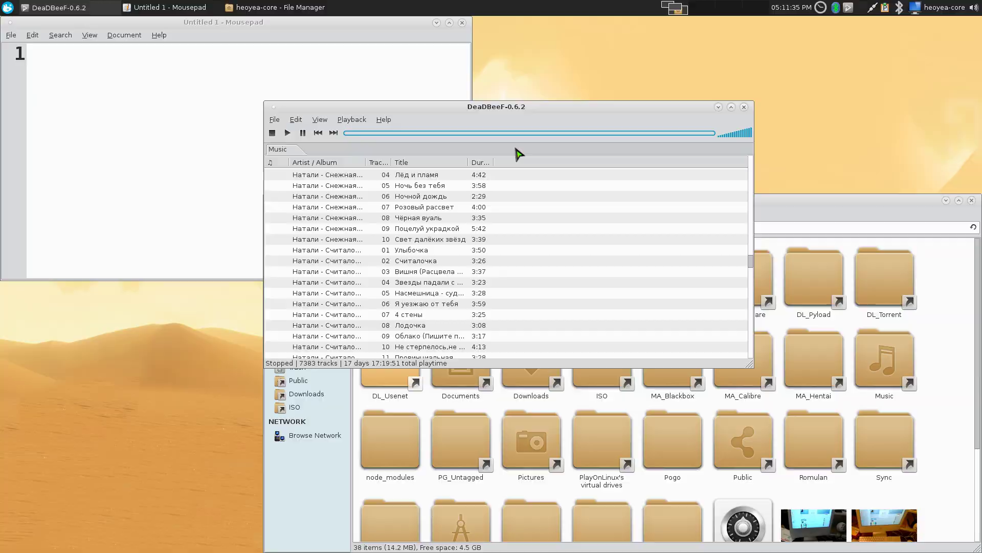
# - Bring the File Manager to the front, move it up and left, and reopen the windows overview
pyautogui.press('super+w')
pyautogui.click(680, 157)
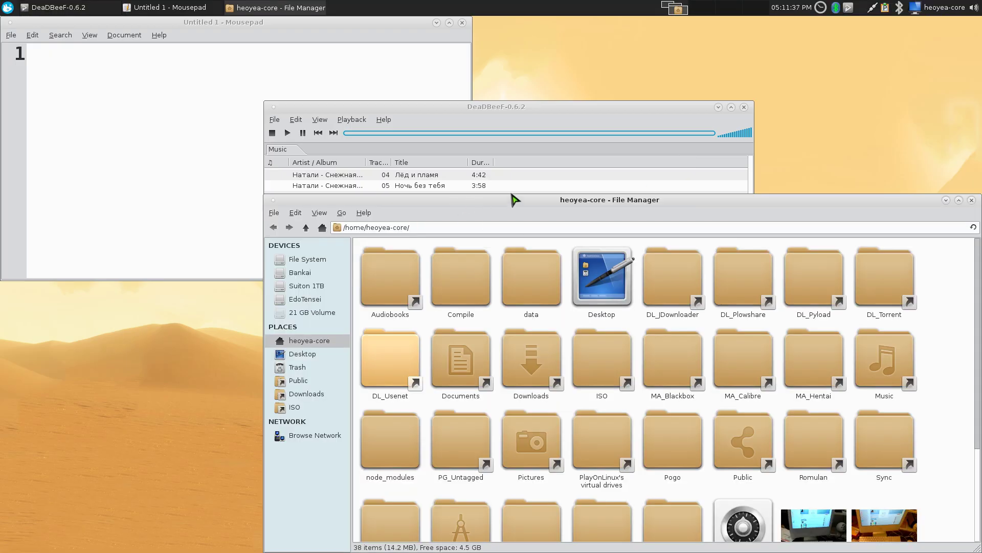
pyautogui.moveTo(511, 198); pyautogui.dragTo(401, 136)
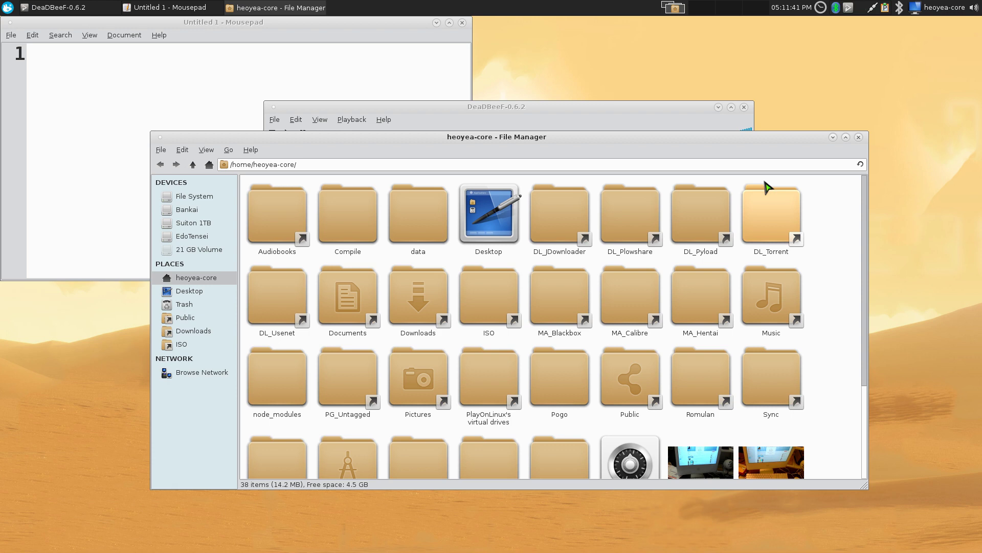
pyautogui.press('super+w')
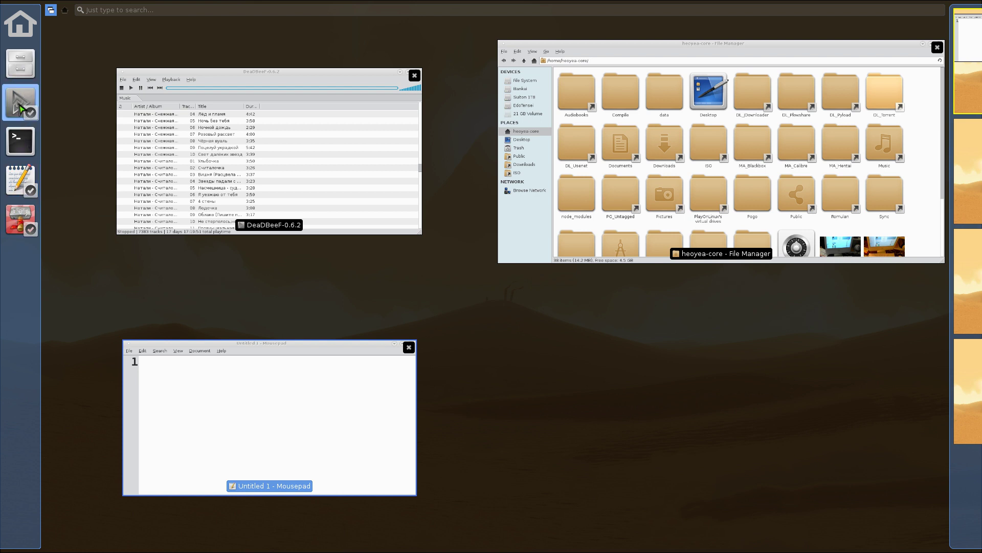
# - Switch to the empty second workspace from the expanded workspace pager
pyautogui.moveTo(876, 156)
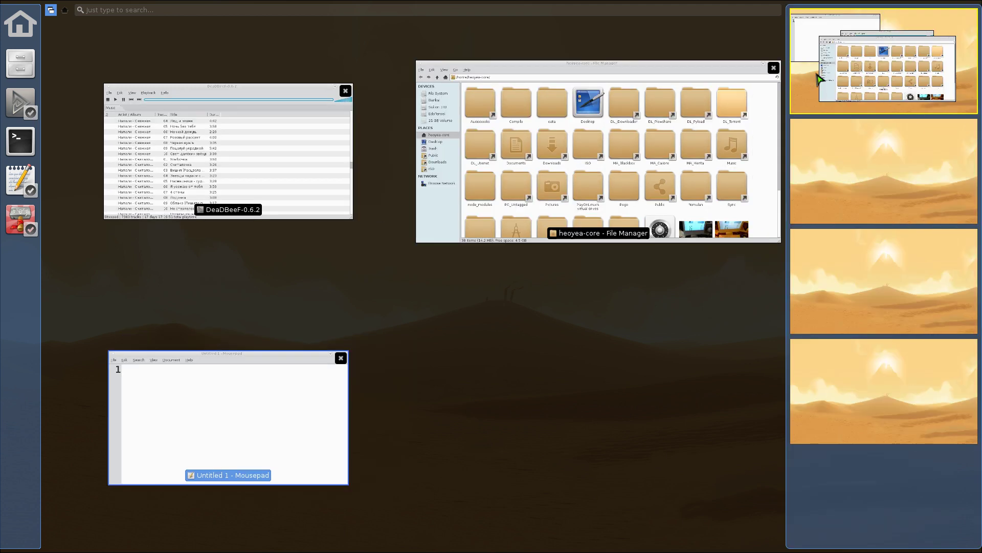
pyautogui.click(878, 172)
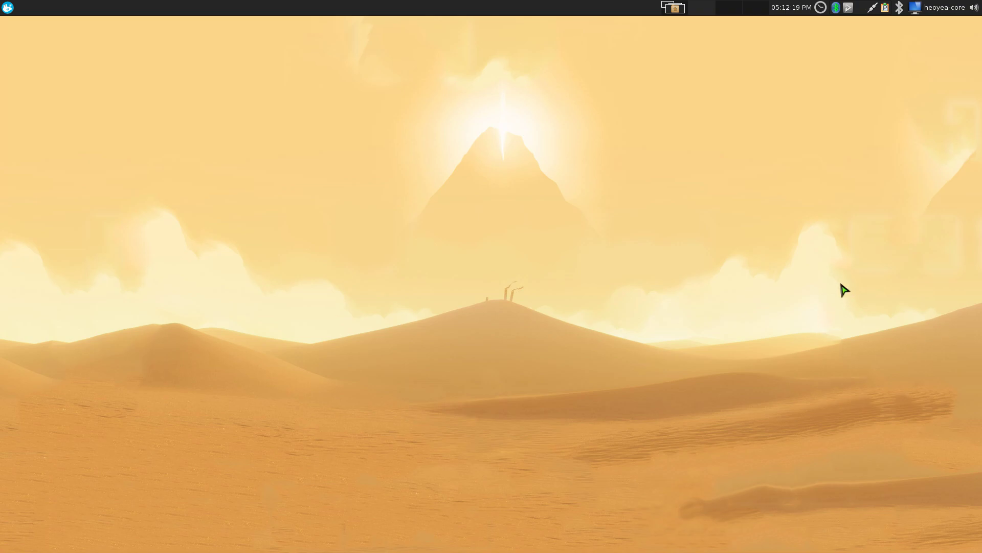
# - Send the File Manager to the second workspace and DeaDBeeF to the third
pyautogui.press('super')
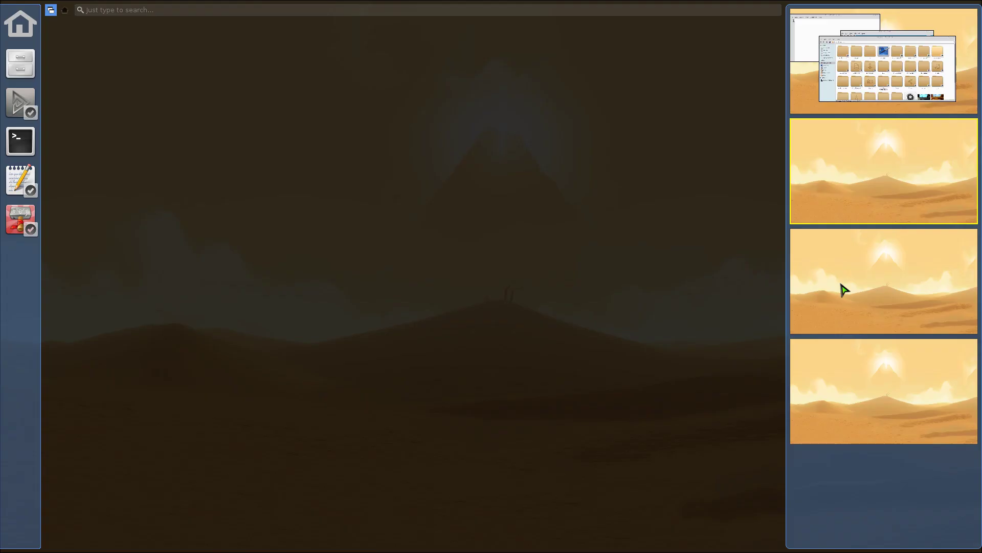
pyautogui.click(893, 74)
pyautogui.press('super')
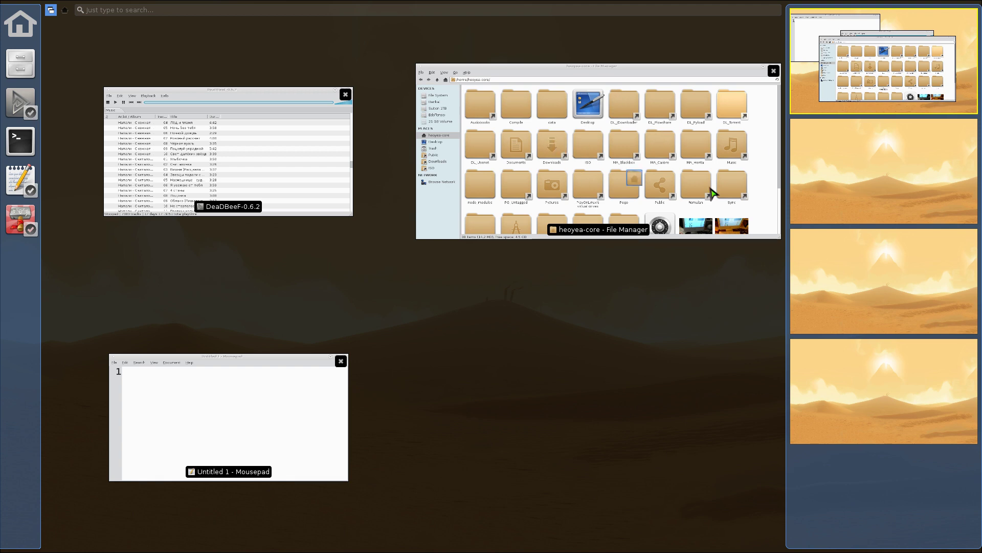
pyautogui.moveTo(872, 190); pyautogui.dragTo(876, 190)
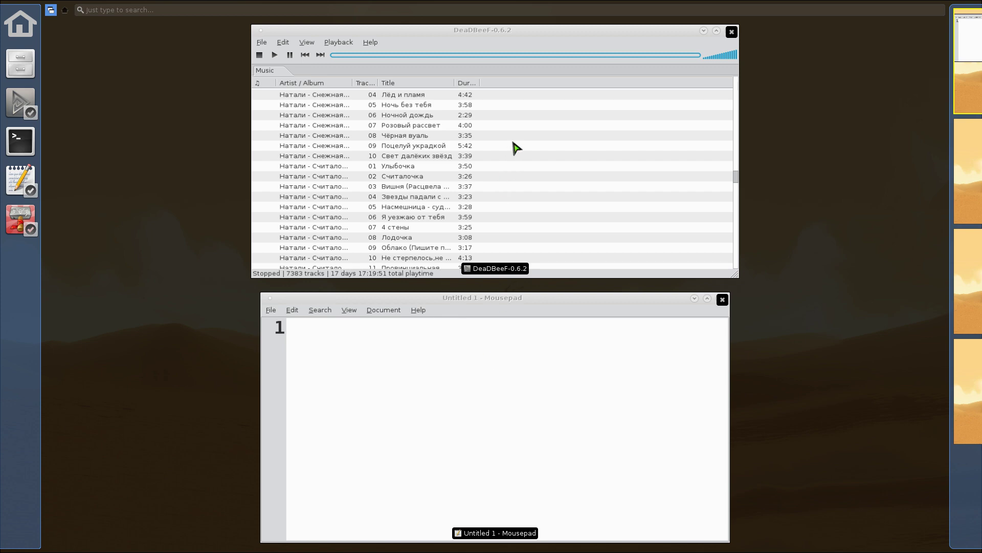
pyautogui.moveTo(977, 359)
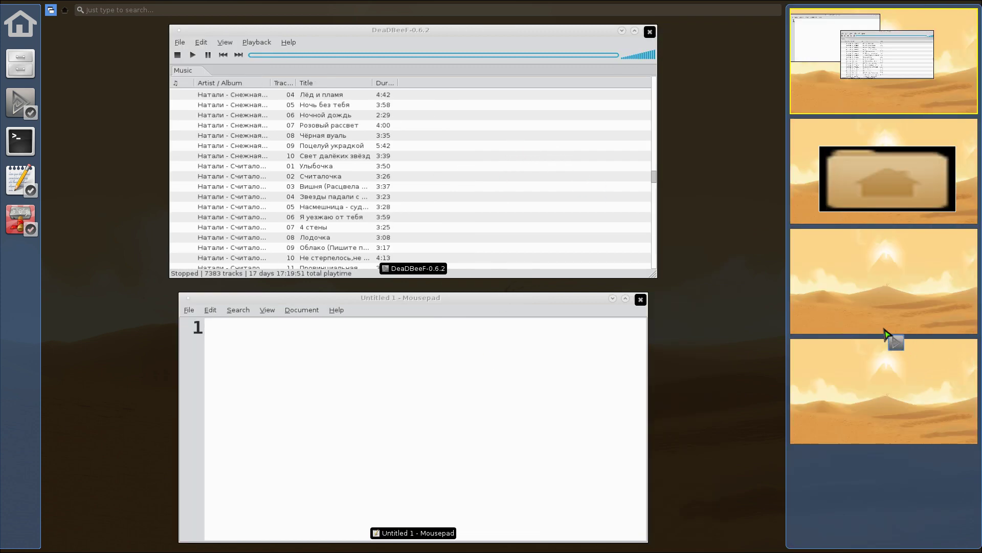
pyautogui.moveTo(880, 299); pyautogui.dragTo(881, 300)
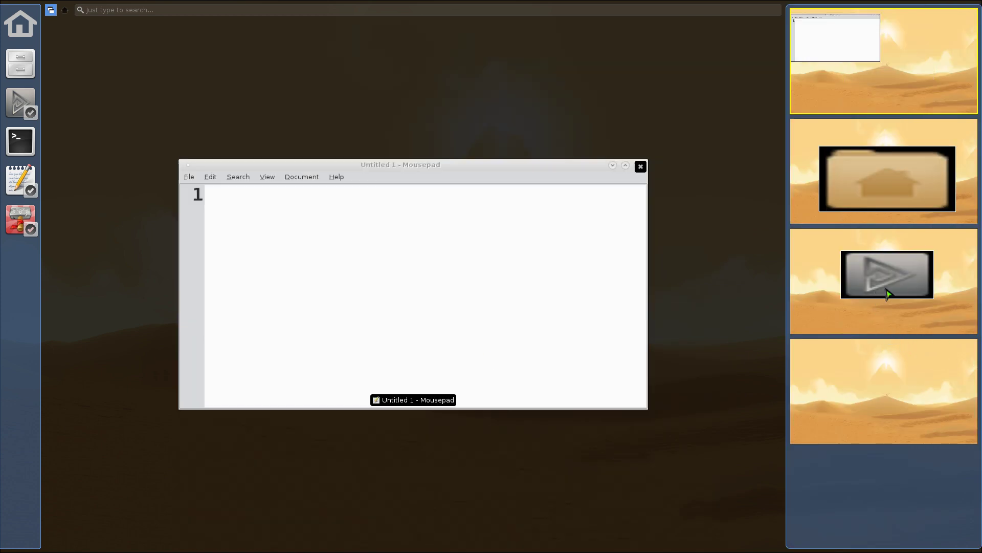
# - Visit the third, second and empty fourth workspaces, then reopen the overview
pyautogui.click(897, 277)
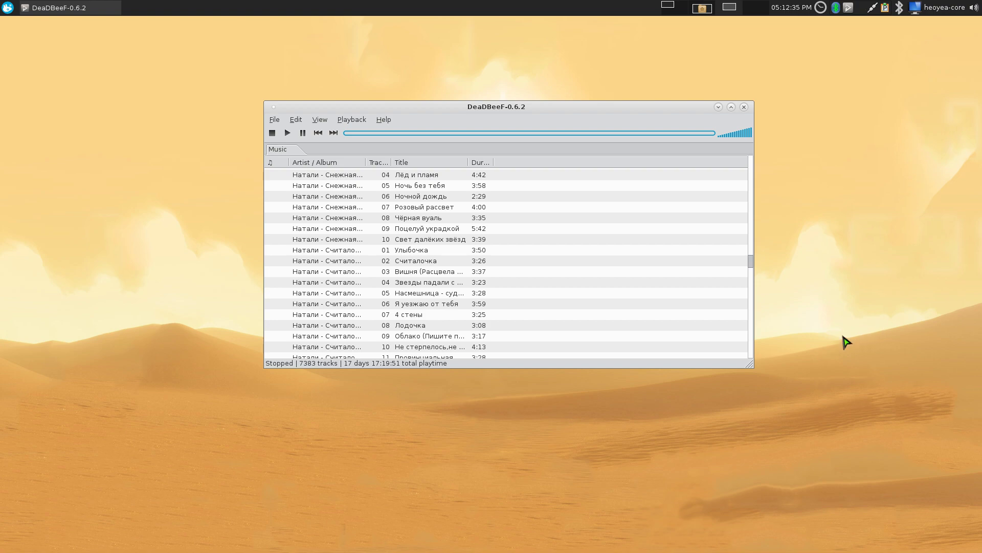
pyautogui.press('super')
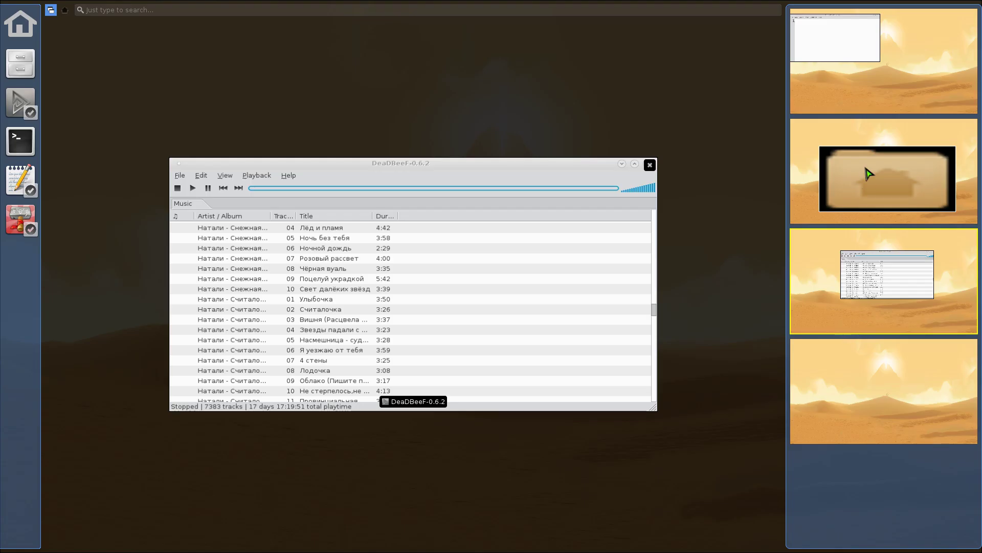
pyautogui.click(868, 174)
pyautogui.press('super')
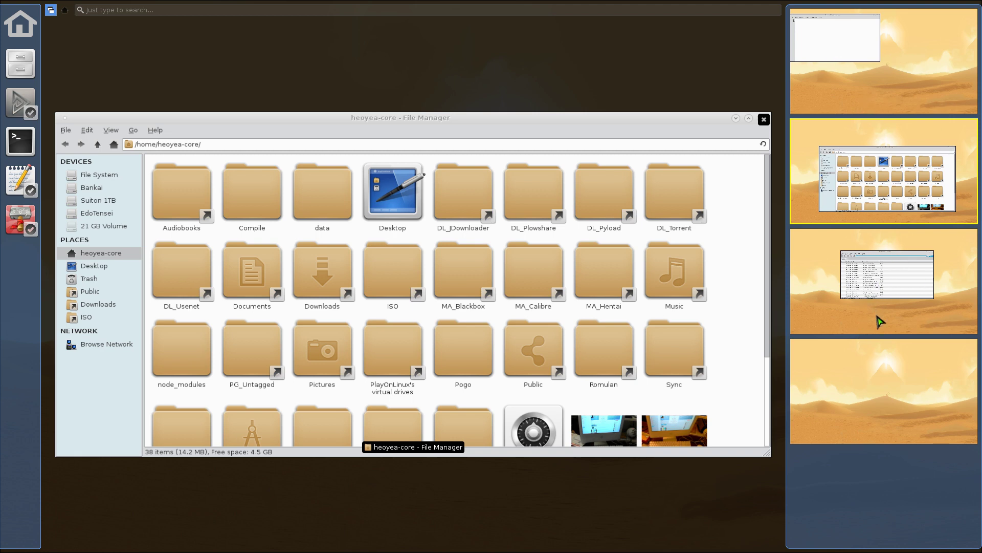
pyautogui.click(872, 381)
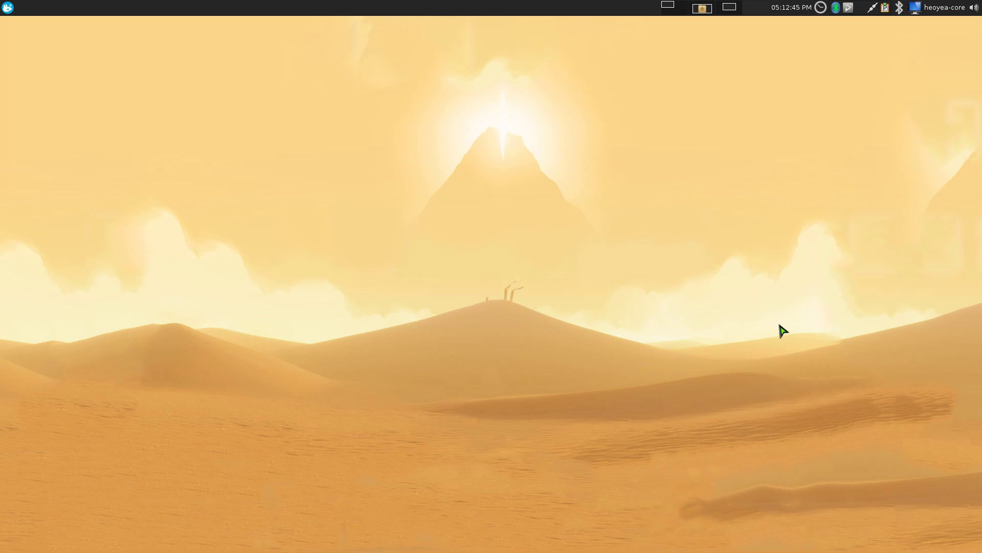
pyautogui.press('super')
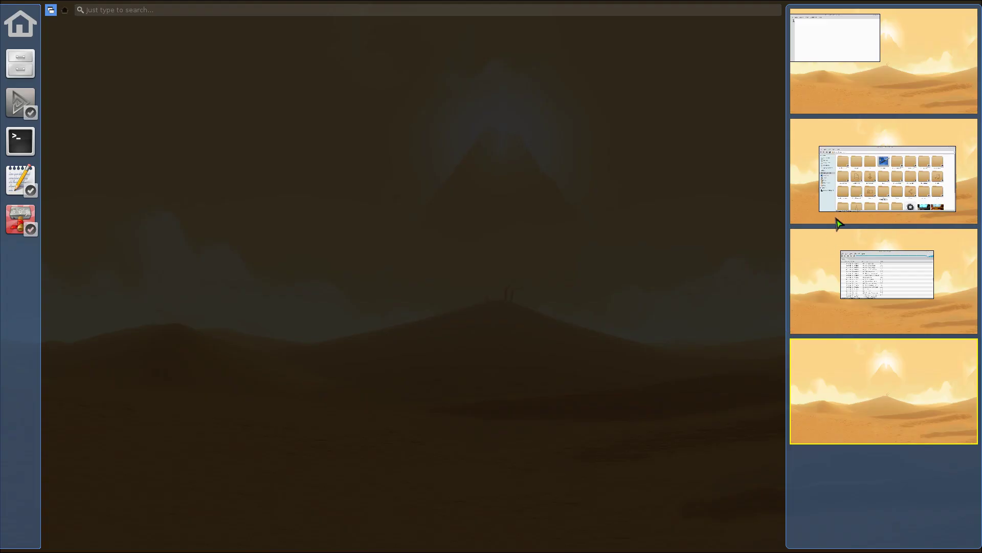
# - Return to the first workspace and show the windows overview with Untitled 1 - Mousepad
pyautogui.click(847, 75)
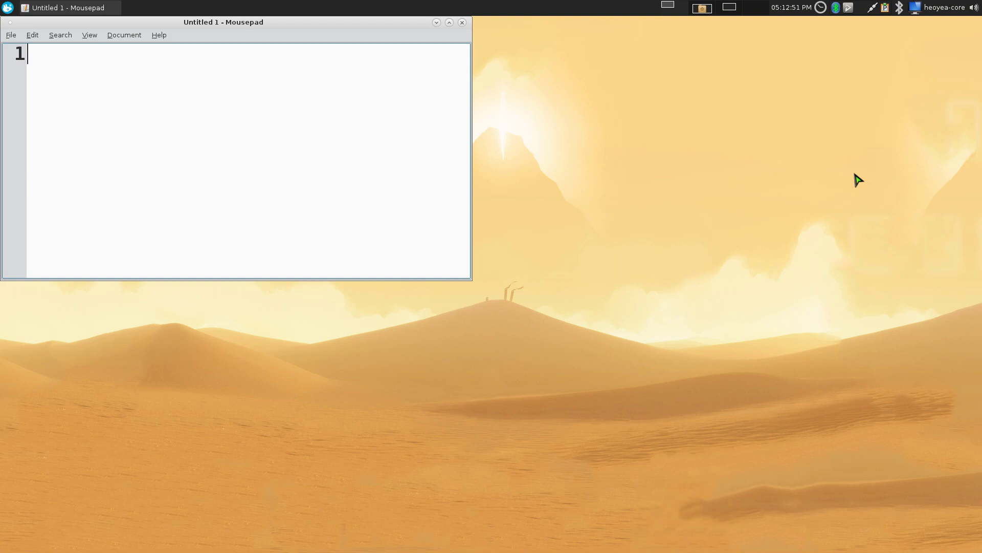
pyautogui.press('super')
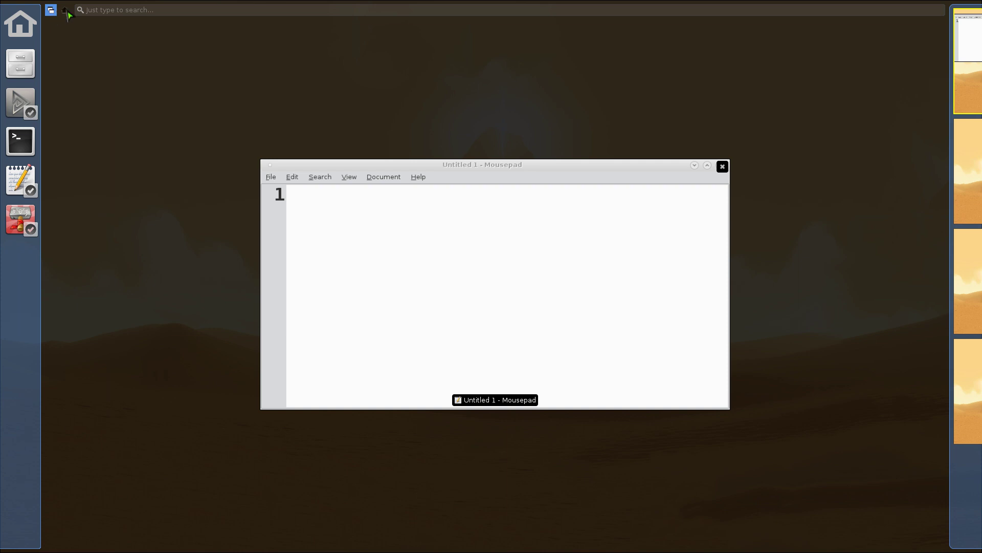
# - Pin LibreOffice Writer from the Office applications category to the favourites dock
pyautogui.click(66, 11)
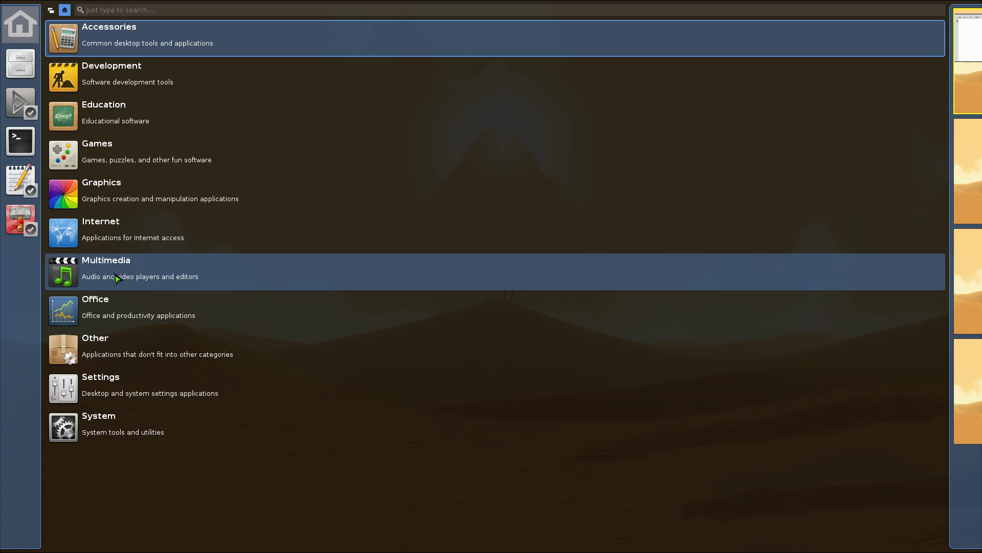
pyautogui.click(105, 313)
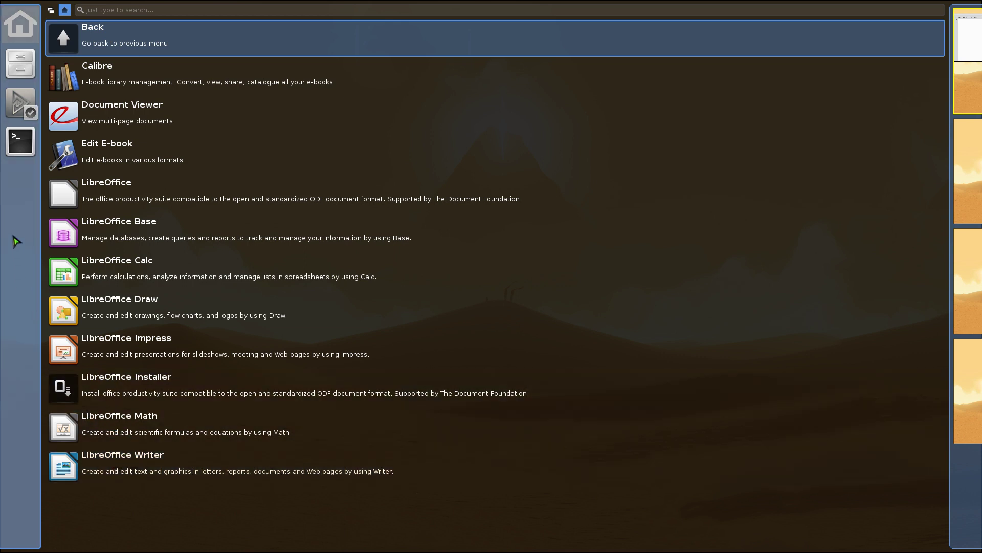
pyautogui.moveTo(16, 241); pyautogui.dragTo(23, 176)
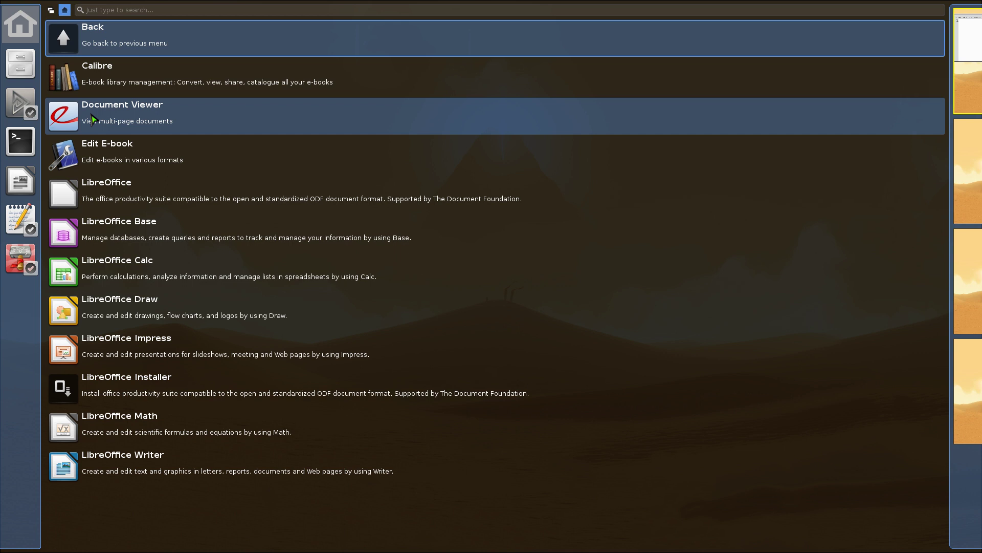
# - Move Terminal below Writer in the dock, discard Document Viewer, and return to Mousepad
pyautogui.moveTo(74, 120); pyautogui.dragTo(24, 194)
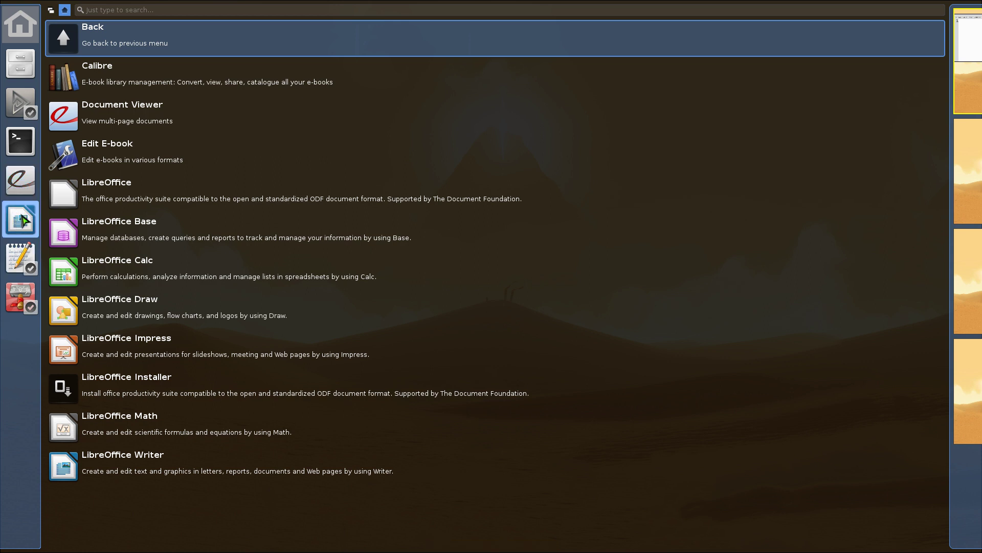
pyautogui.moveTo(25, 154); pyautogui.dragTo(31, 228)
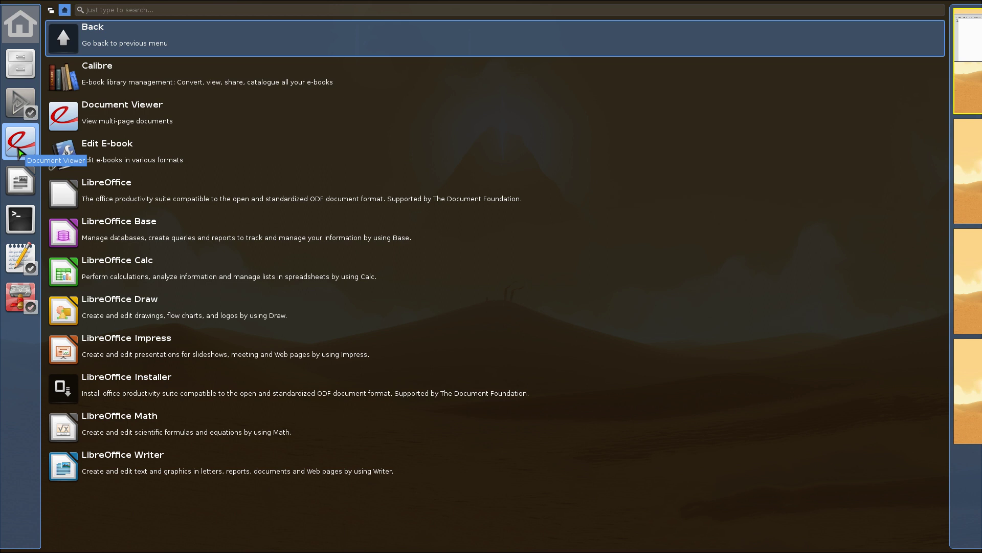
pyautogui.moveTo(19, 153); pyautogui.dragTo(26, 30)
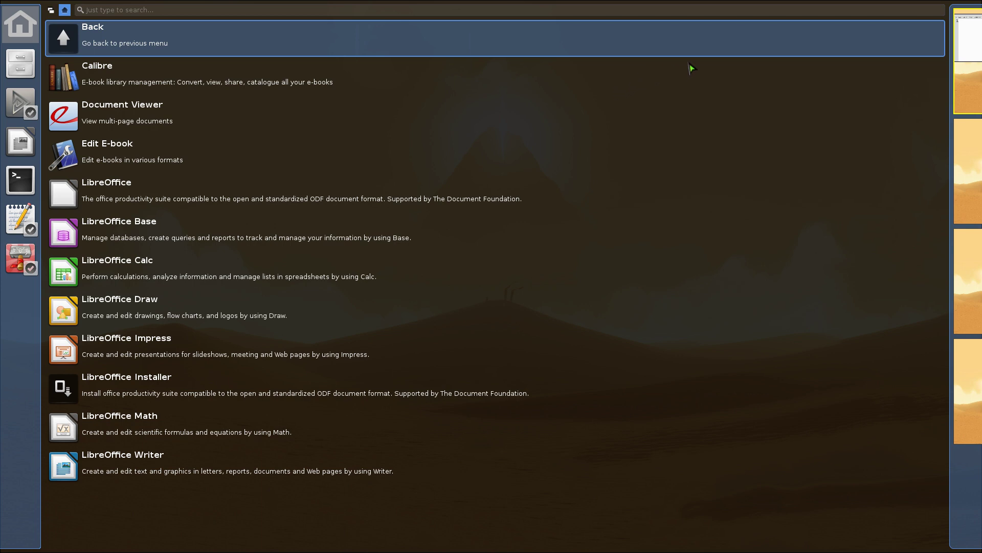
pyautogui.click(975, 84)
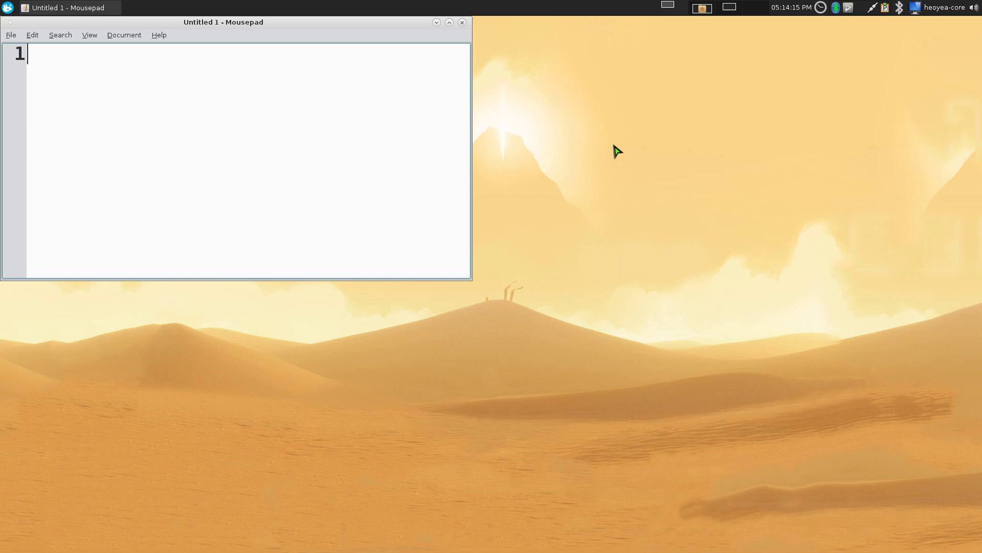
# - Close Mousepad and open Keyboard settings through a Whisker menu search for 'key'
pyautogui.click(462, 22)
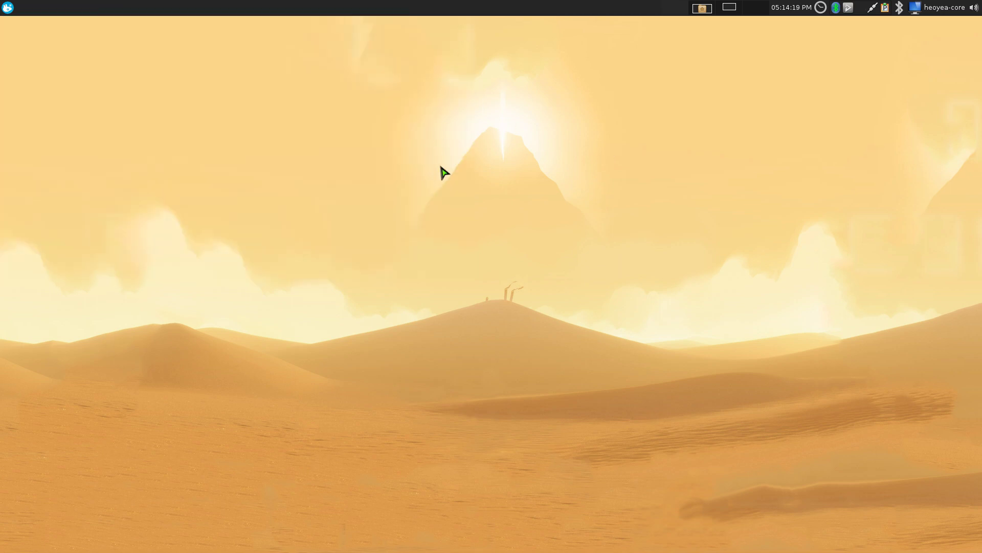
pyautogui.press('super')
pyautogui.write('key')
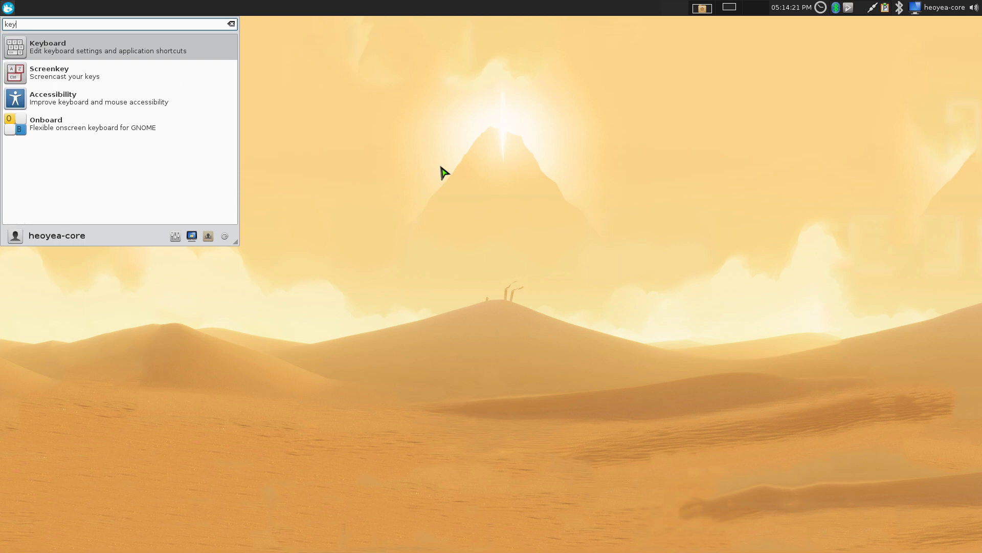
pyautogui.press('Down')
pyautogui.press('Up')
pyautogui.press('Return')
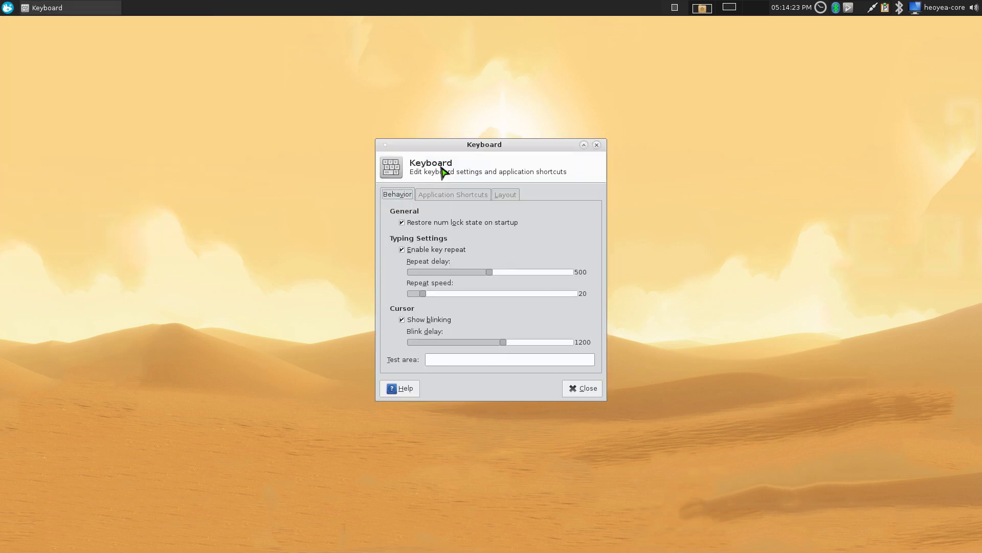
# - Enlarge the Application Shortcuts list and check xfdashboard's Ctrl+Space binding without changing it
pyautogui.click(447, 196)
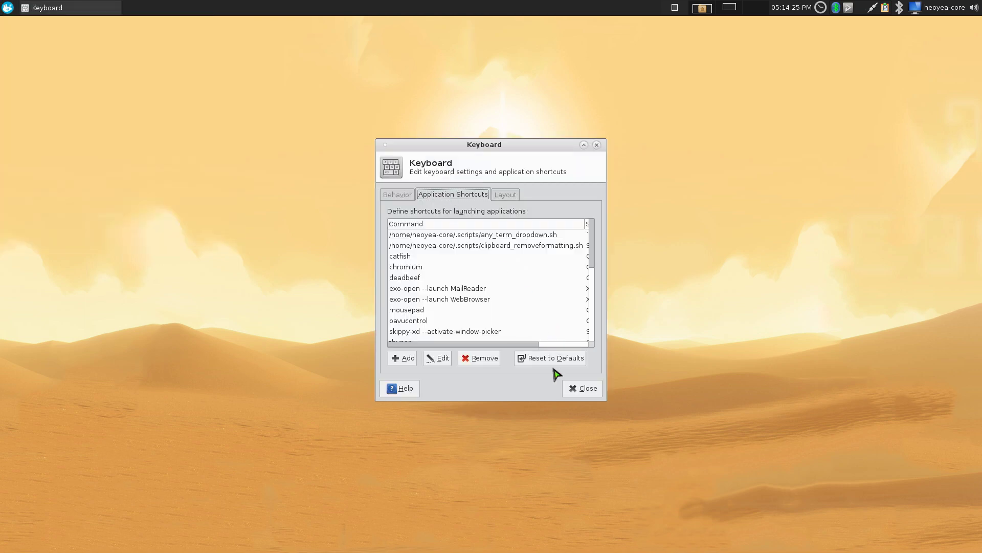
pyautogui.moveTo(606, 399); pyautogui.dragTo(872, 520)
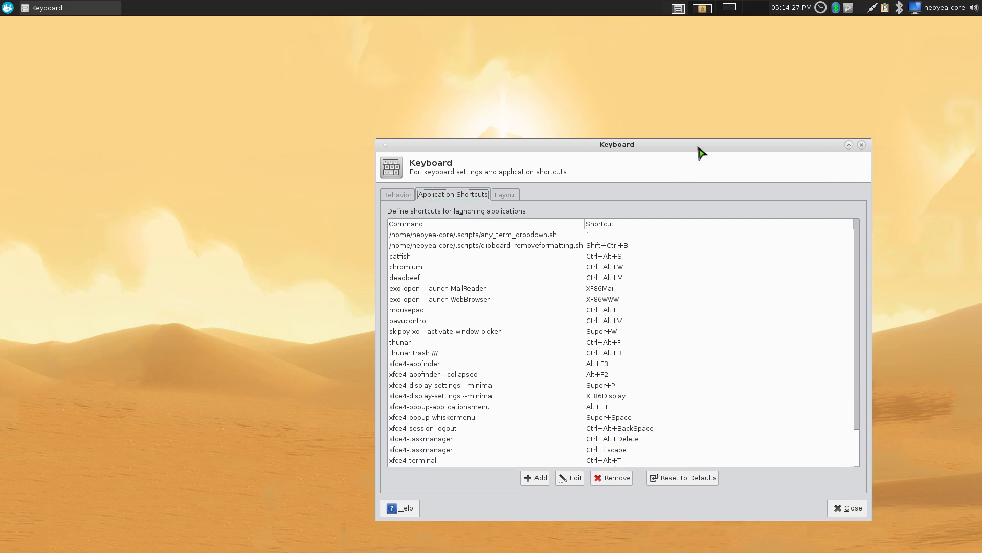
pyautogui.moveTo(701, 152); pyautogui.dragTo(548, 55)
pyautogui.moveTo(640, 408); pyautogui.dragTo(706, 426)
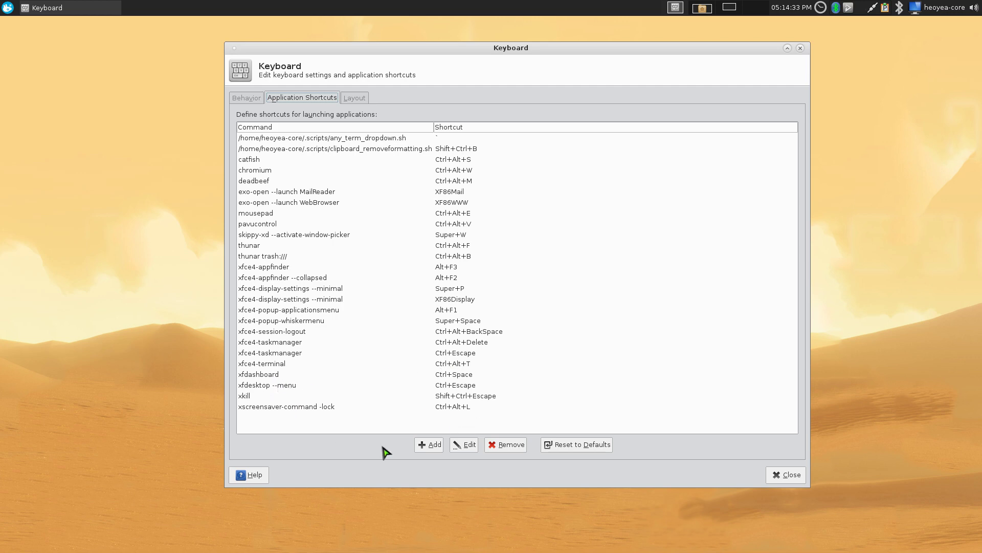
pyautogui.click(433, 449)
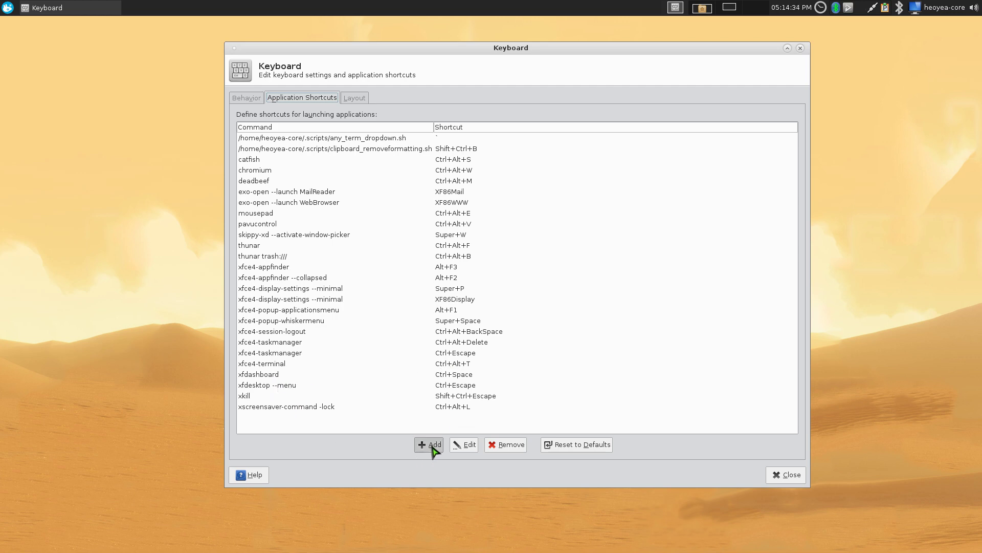
pyautogui.doubleClick(270, 374)
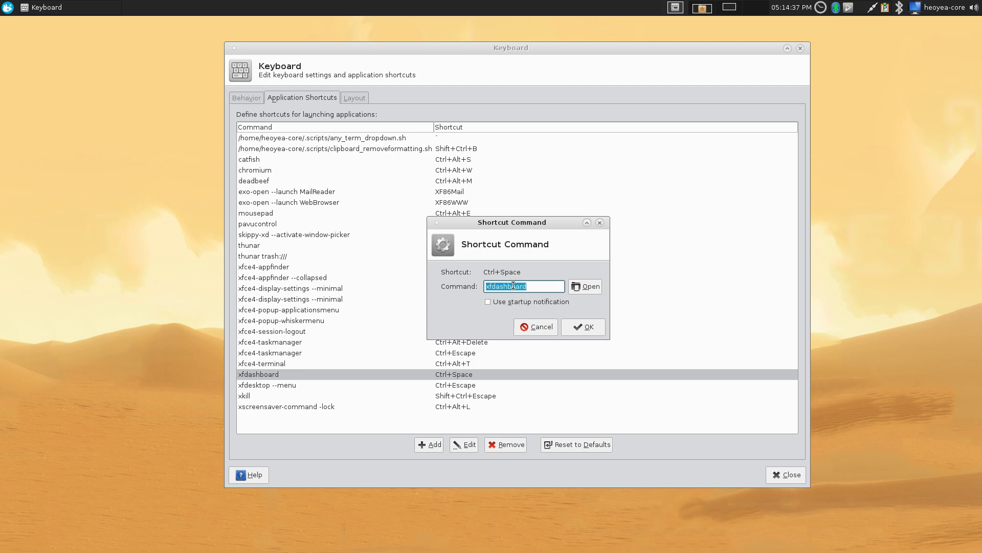
pyautogui.click(551, 334)
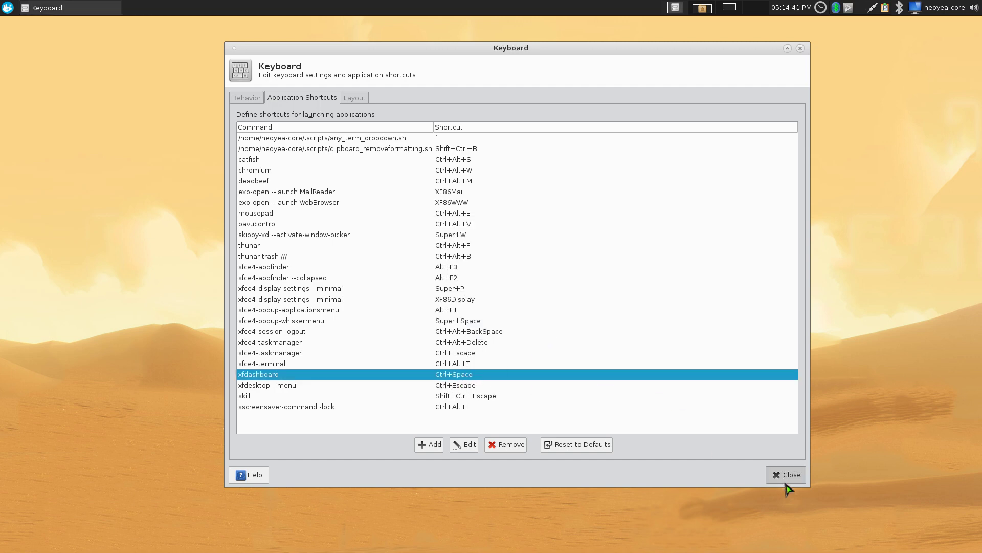
# - Test Ctrl+Space to open the dashboard, close Keyboard settings, and toggle the dashboard again
pyautogui.hotkey('ctrl', 'space')
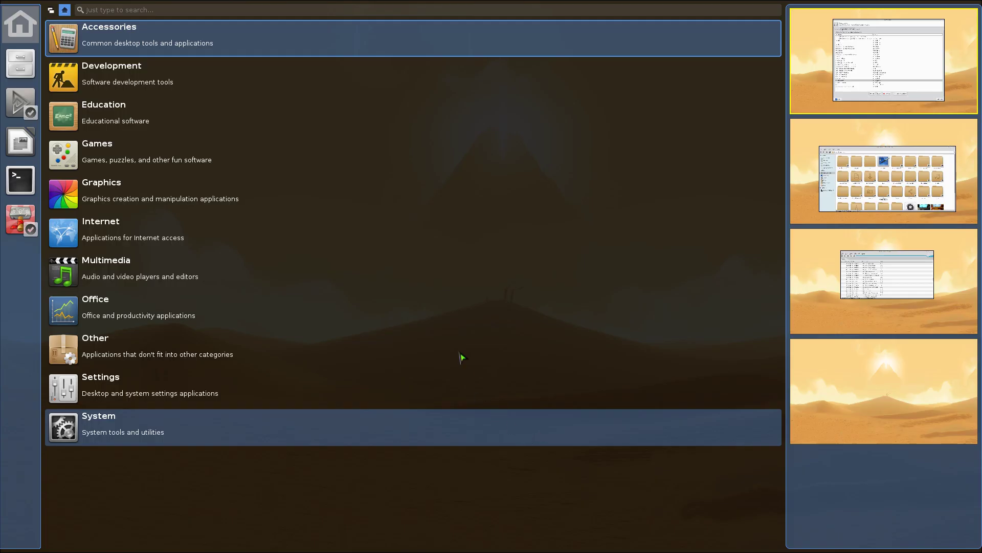
pyautogui.click(50, 10)
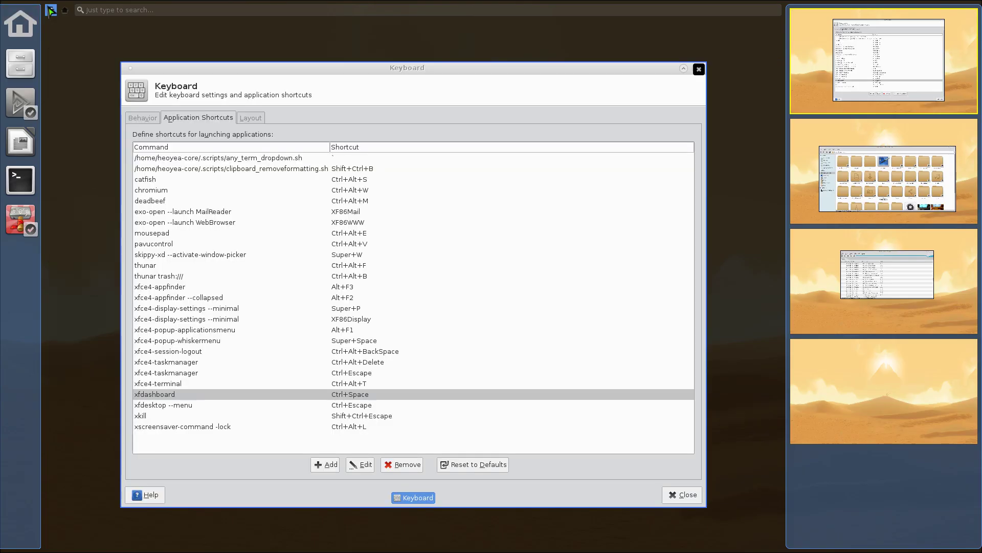
pyautogui.click(575, 326)
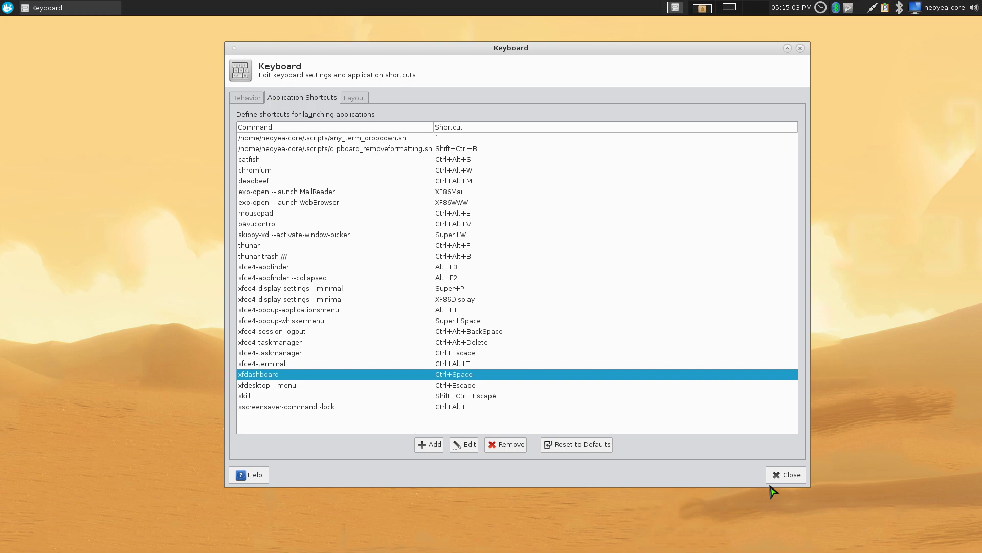
pyautogui.click(787, 476)
pyautogui.press('super')
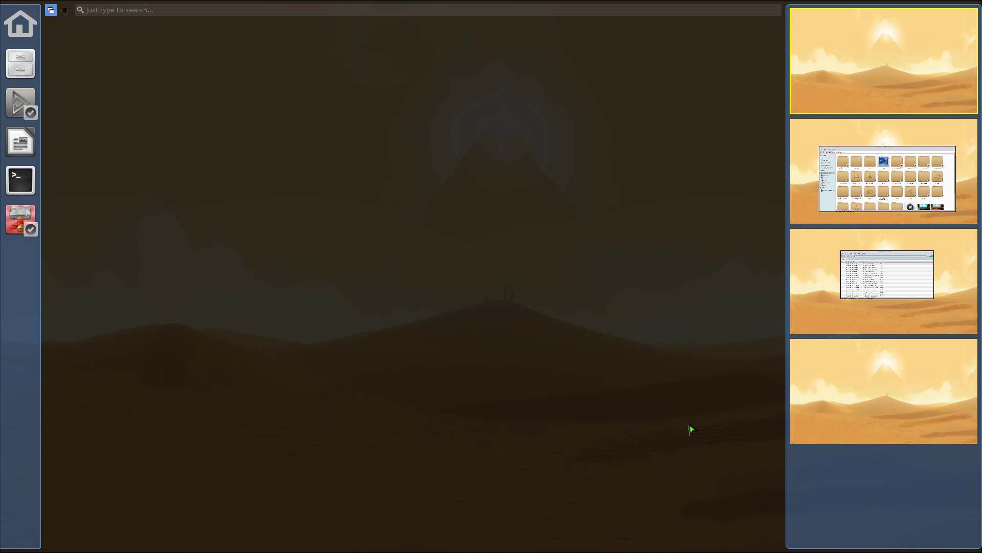
pyautogui.press('super')
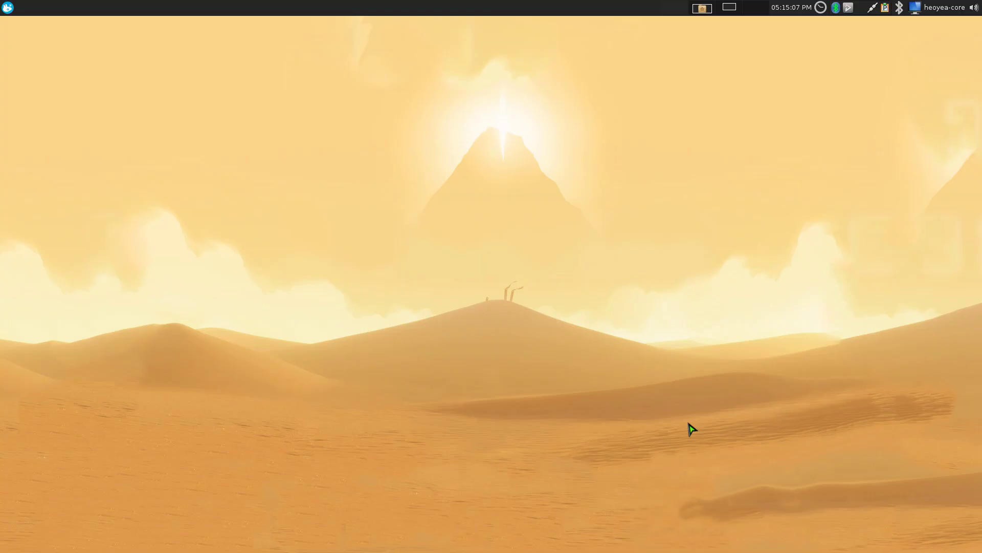
# - Launch Settings Manager from a 'sett' dashboard search, enlarge it, and open Session and Startup
pyautogui.press('super')
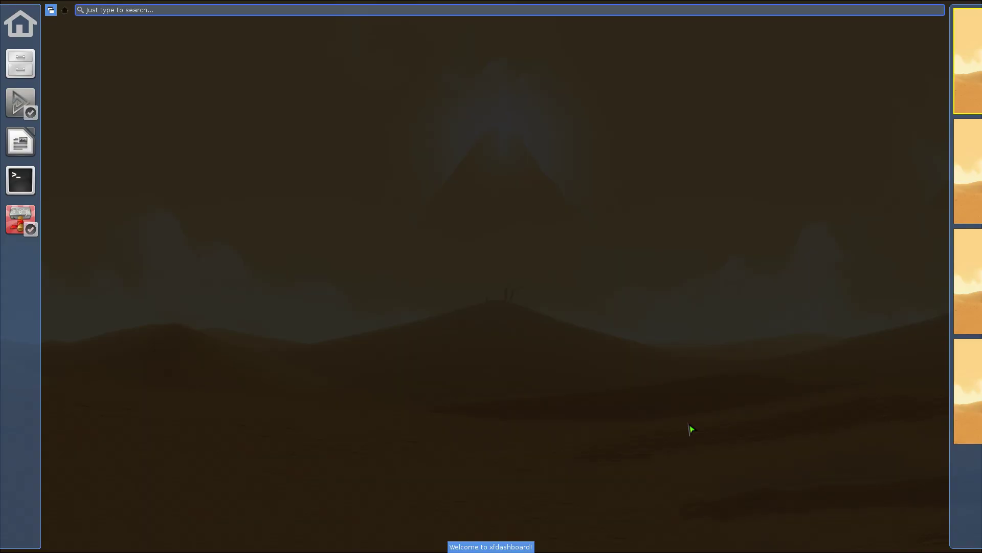
pyautogui.write('sett')
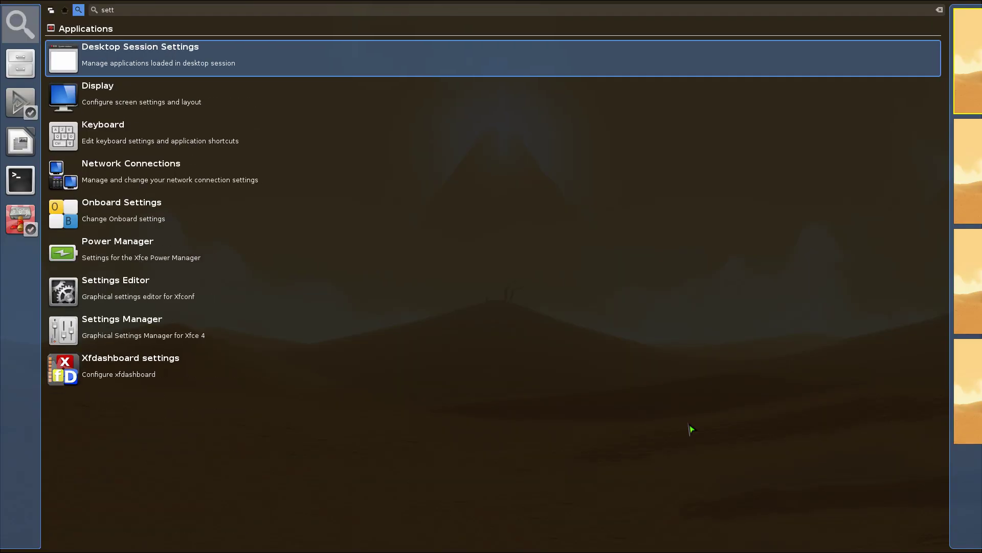
pyautogui.press('Down')
pyautogui.press('Down')
pyautogui.press('Down')
pyautogui.press('Down')
pyautogui.press('Down')
pyautogui.press('Down')
pyautogui.press('Down')
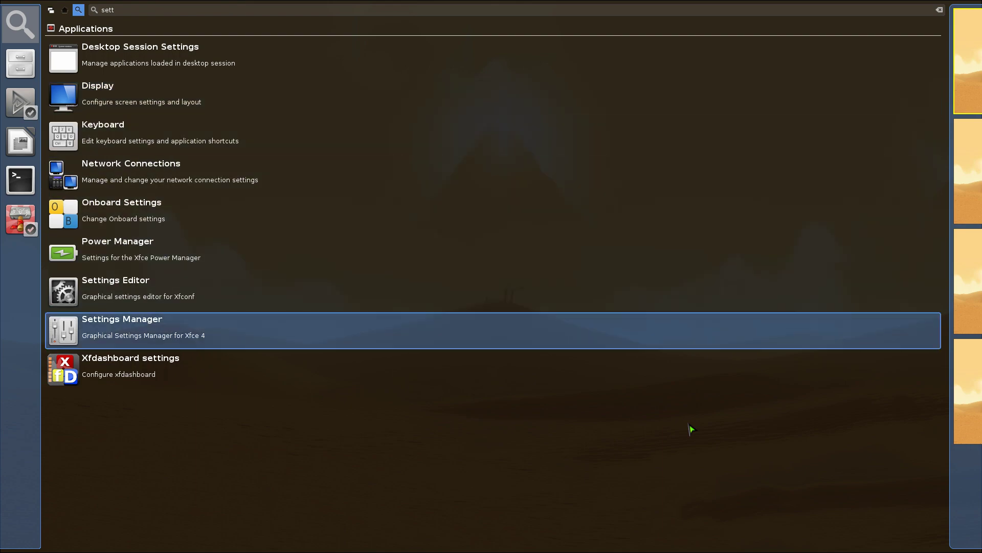
pyautogui.press('Return')
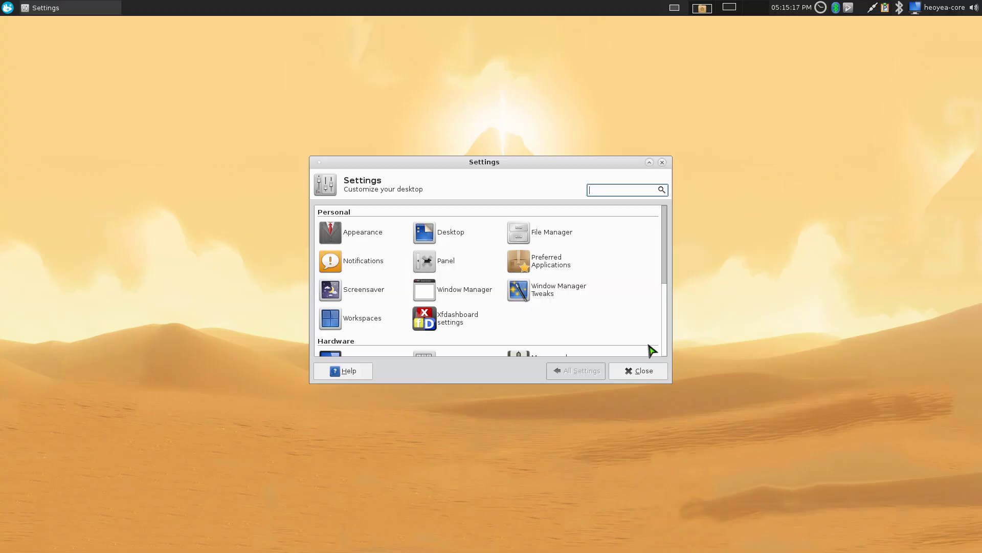
pyautogui.moveTo(636, 335); pyautogui.dragTo(819, 476)
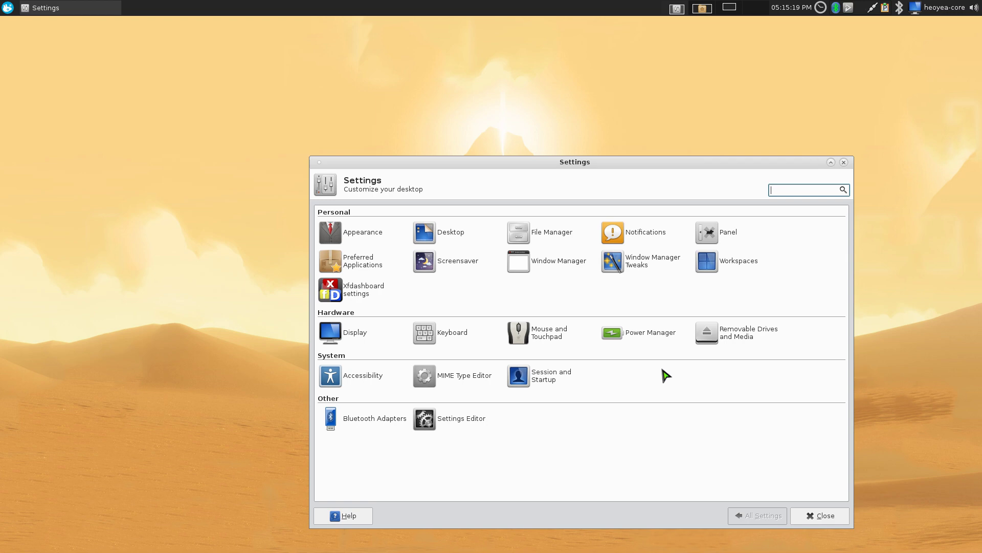
pyautogui.click(546, 380)
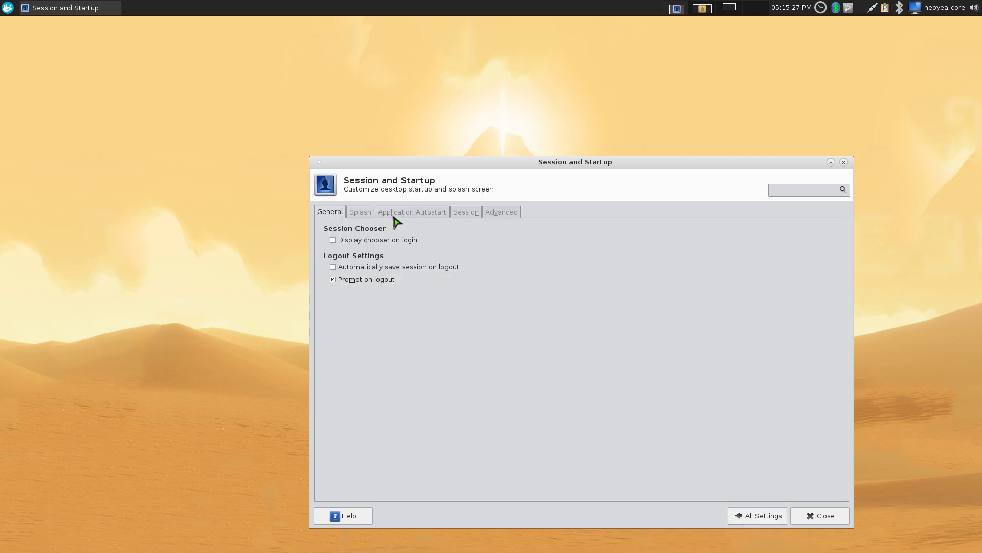
# - Select the enabled Xfdashboard daemon entry under Application Autostart, then open and dismiss the dashboard as a test
pyautogui.click(409, 213)
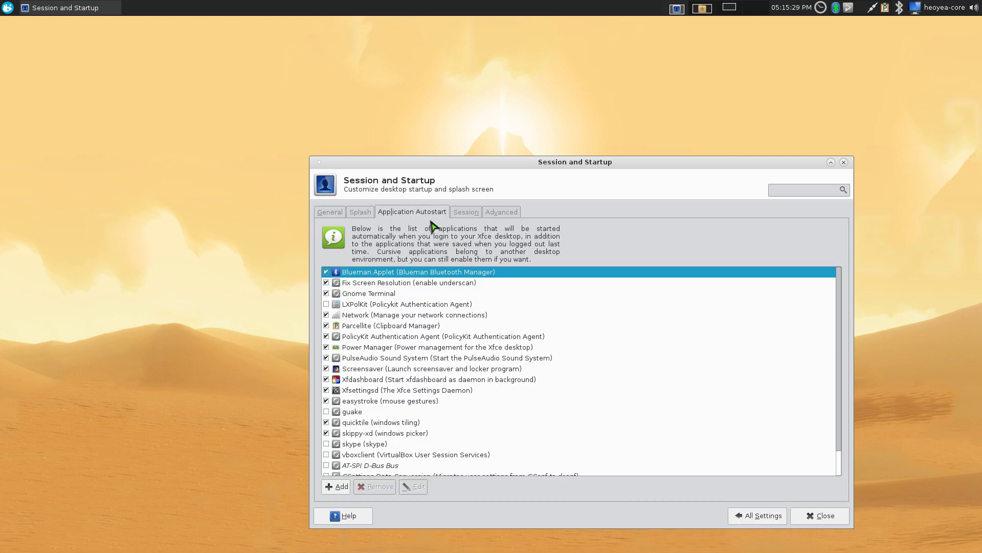
pyautogui.scroll(-1, 511, 368)
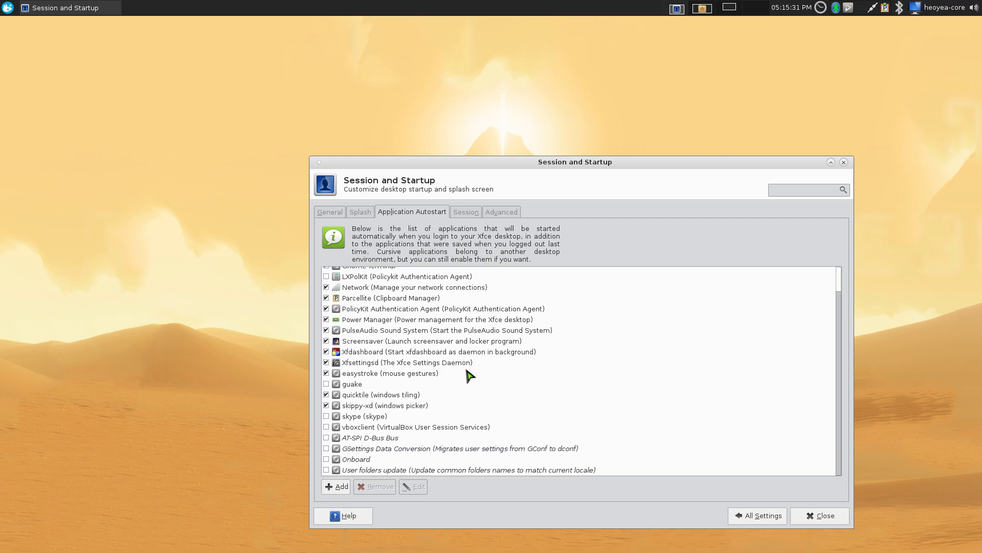
pyautogui.click(373, 354)
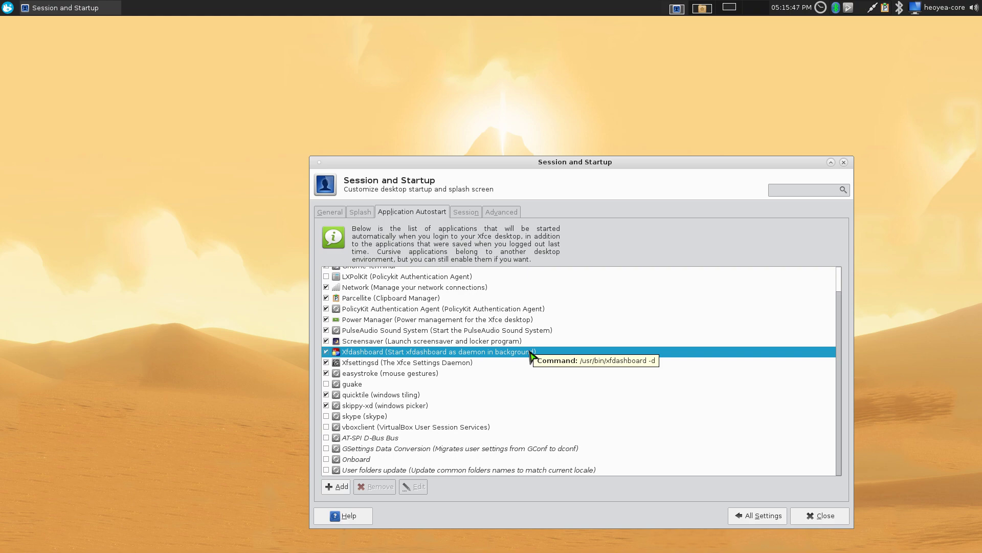
pyautogui.press('super')
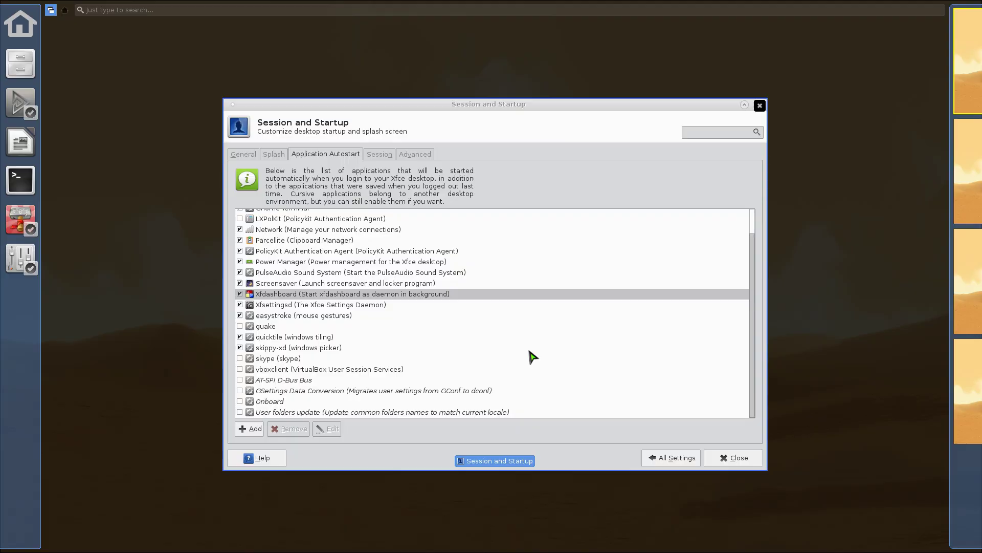
pyautogui.click(532, 357)
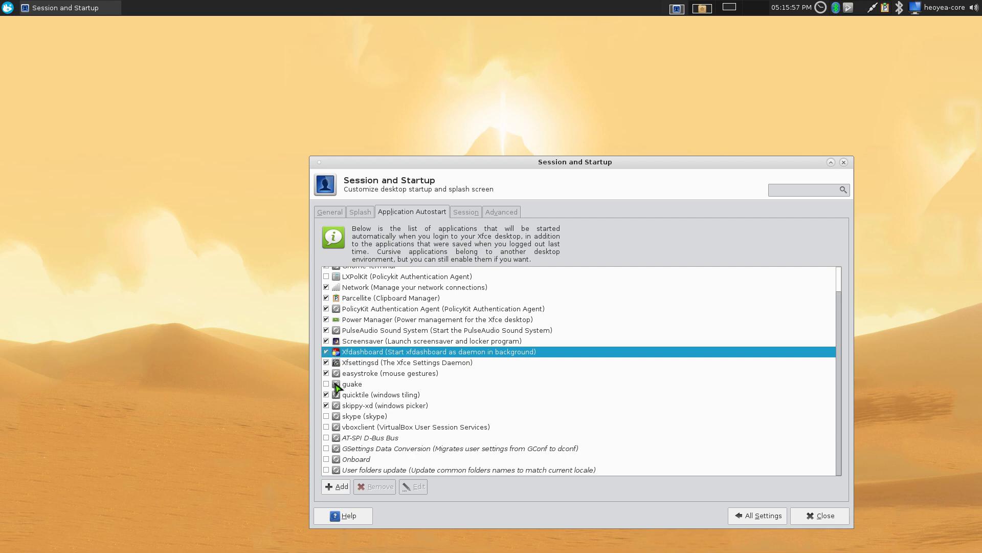
pyautogui.click(337, 486)
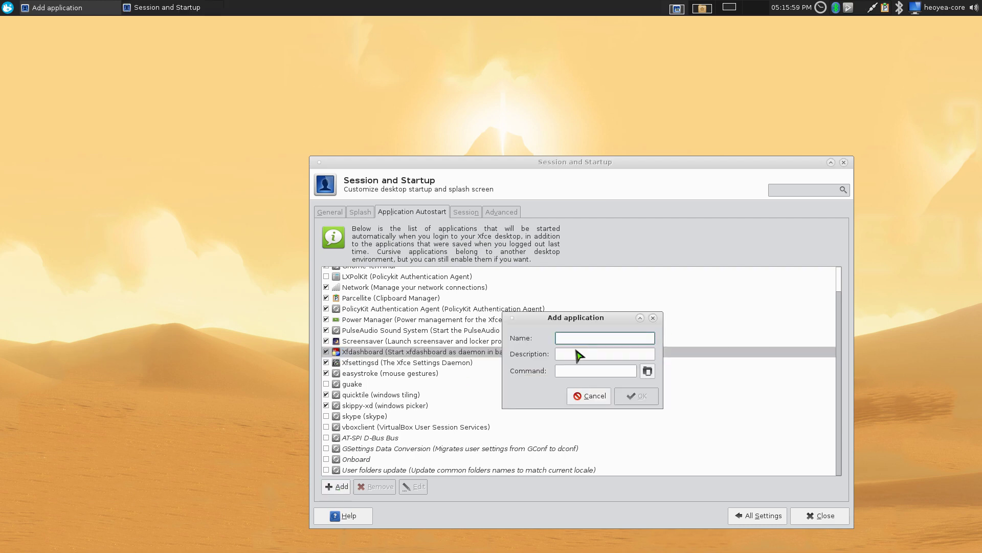
pyautogui.moveTo(595, 315); pyautogui.dragTo(636, 305)
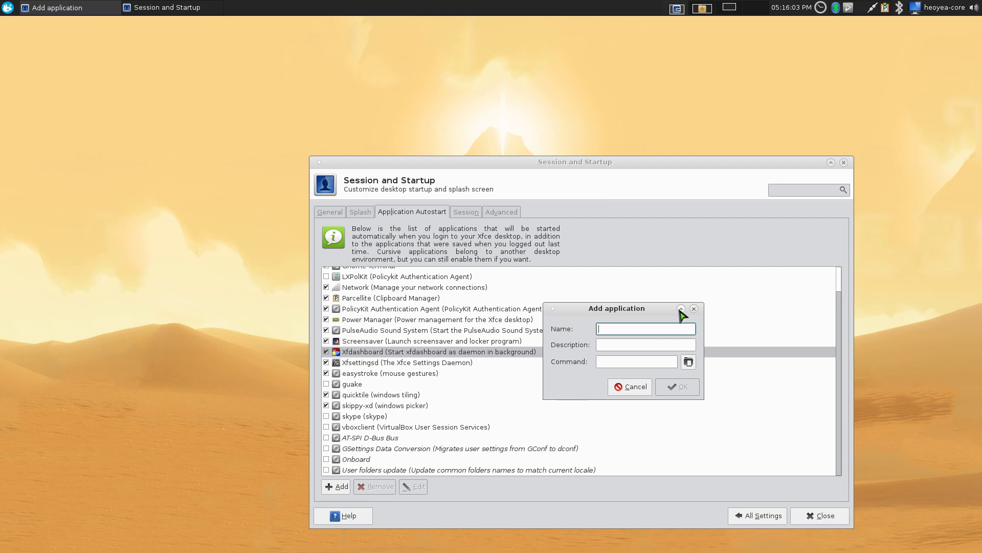
pyautogui.write('XFdashboard')
pyautogui.click(612, 363)
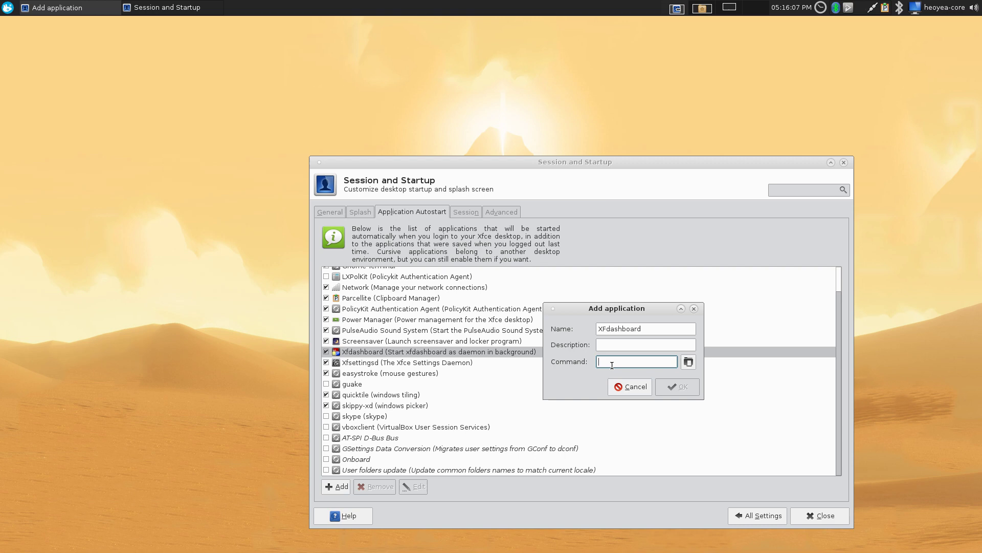
pyautogui.write('xfdas')
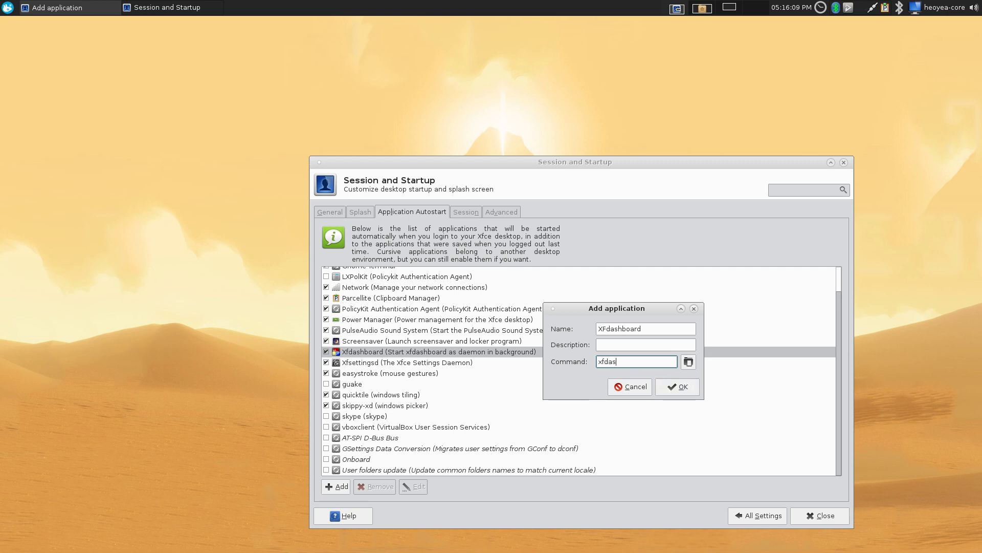
pyautogui.write('hboard -d')
pyautogui.click(678, 387)
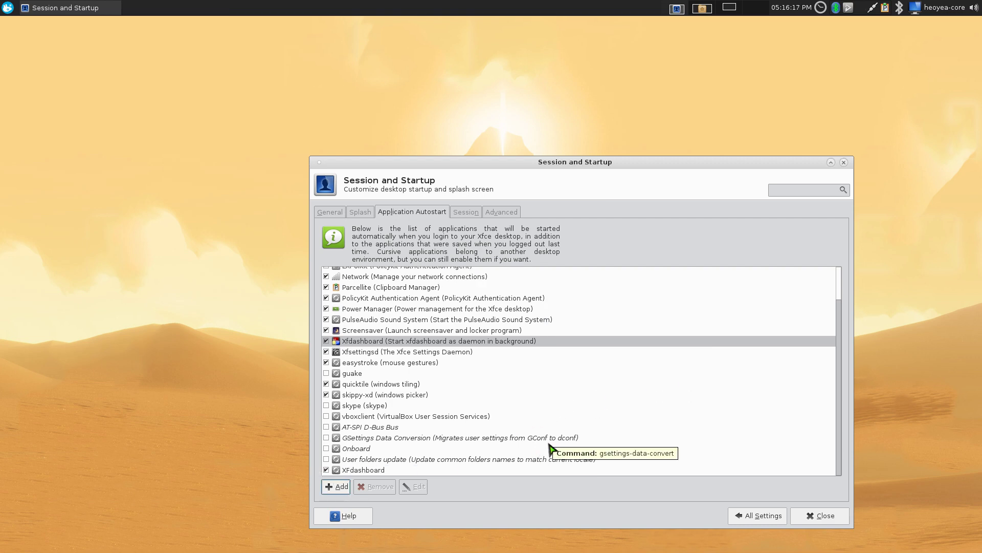
pyautogui.click(347, 460)
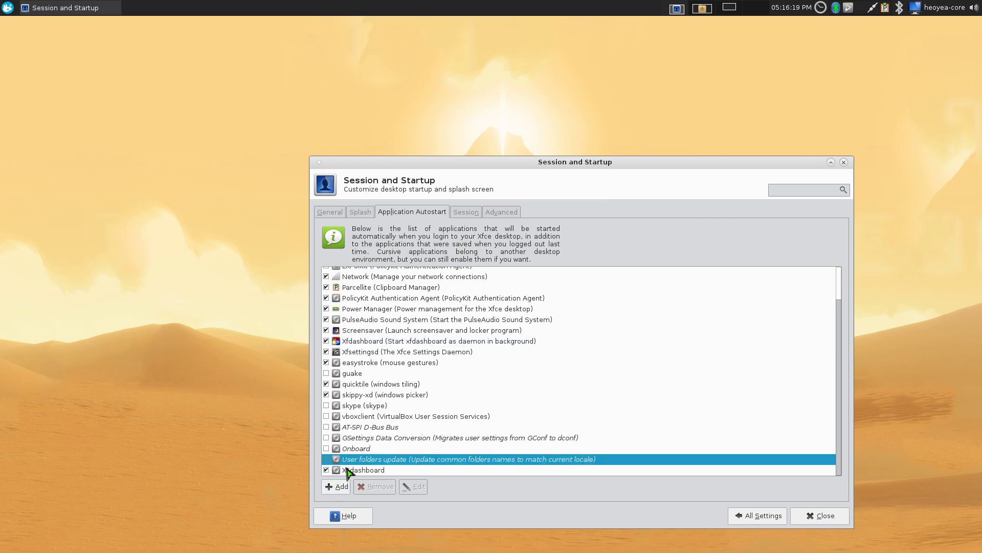
pyautogui.click(346, 469)
pyautogui.click(387, 488)
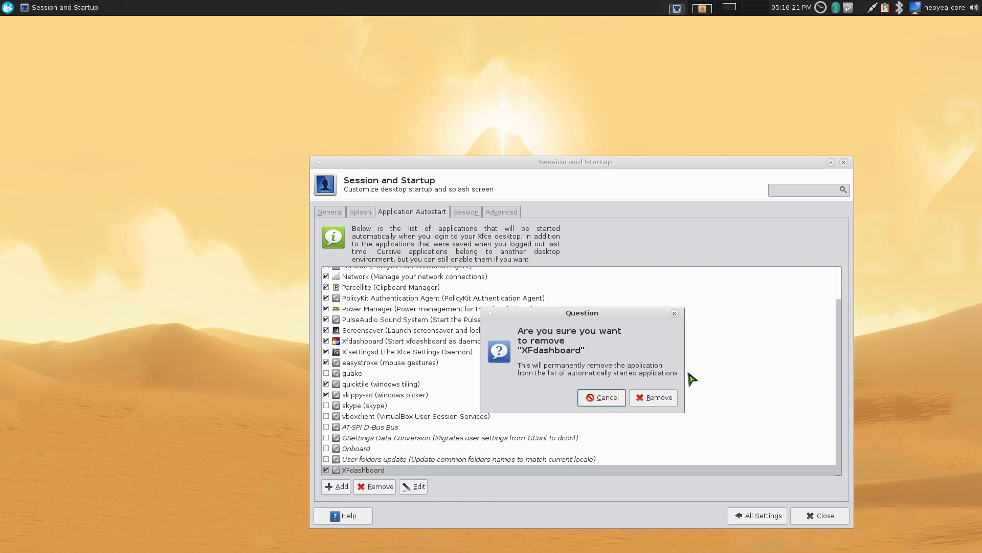
pyautogui.click(673, 397)
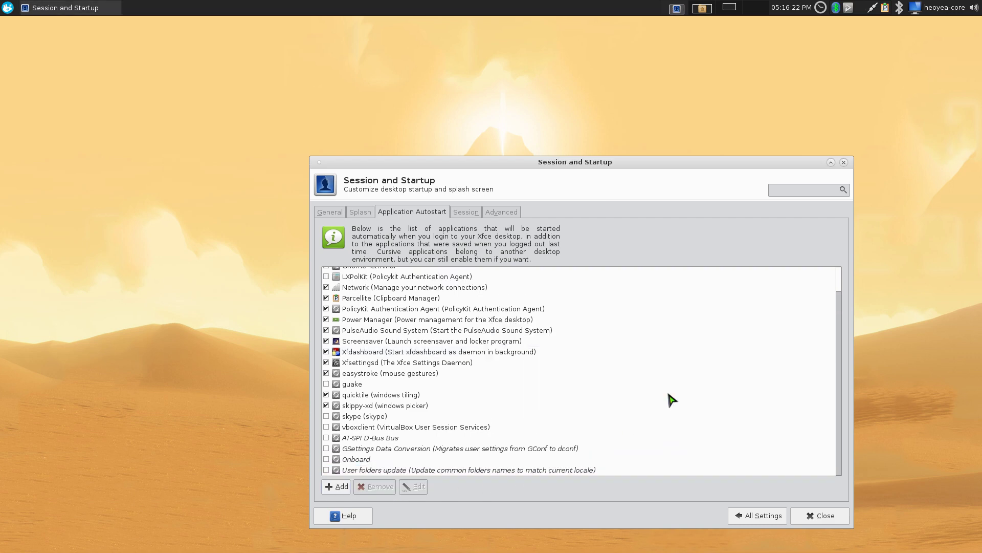
# - Close Session and Startup, then open and close the dashboard once to confirm it works
pyautogui.click(819, 519)
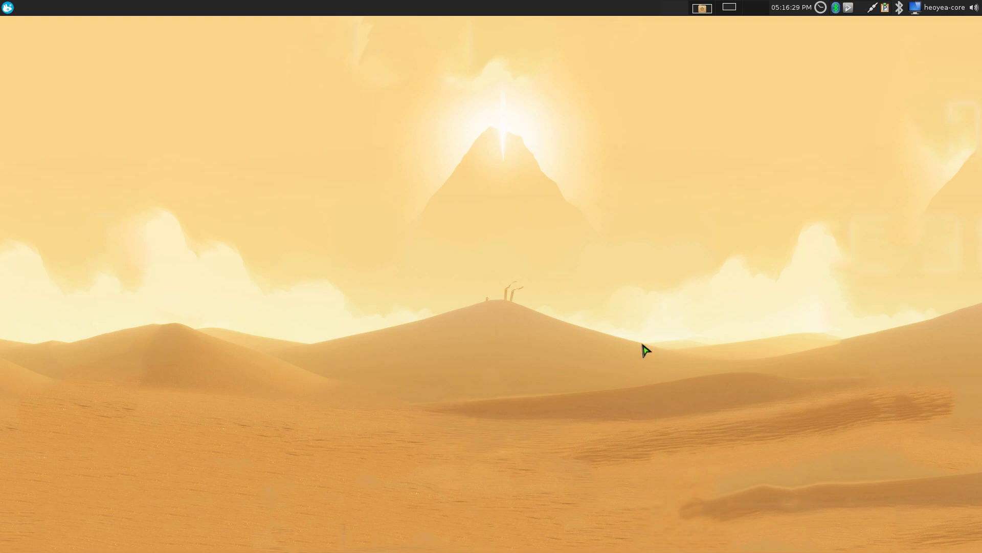
pyautogui.press('super')
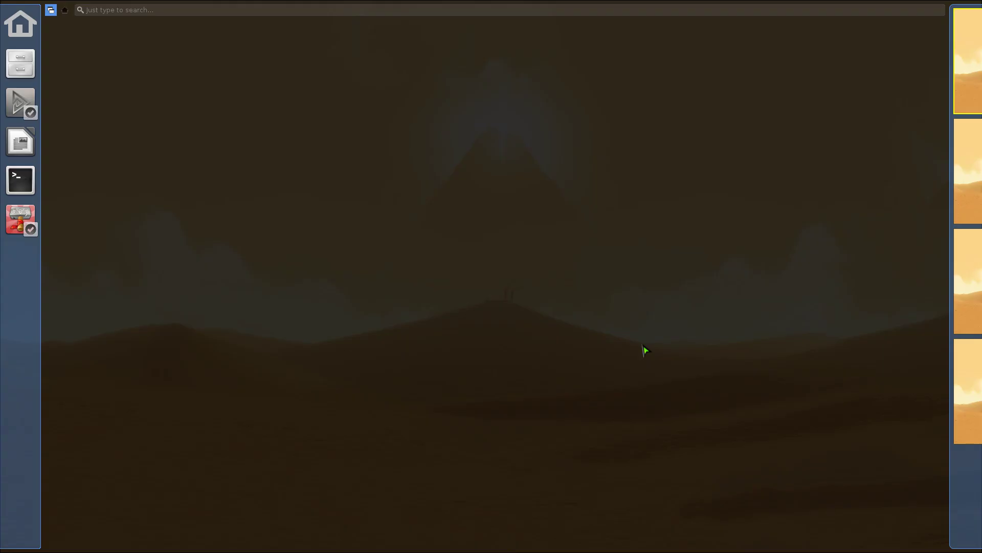
pyautogui.press('super')
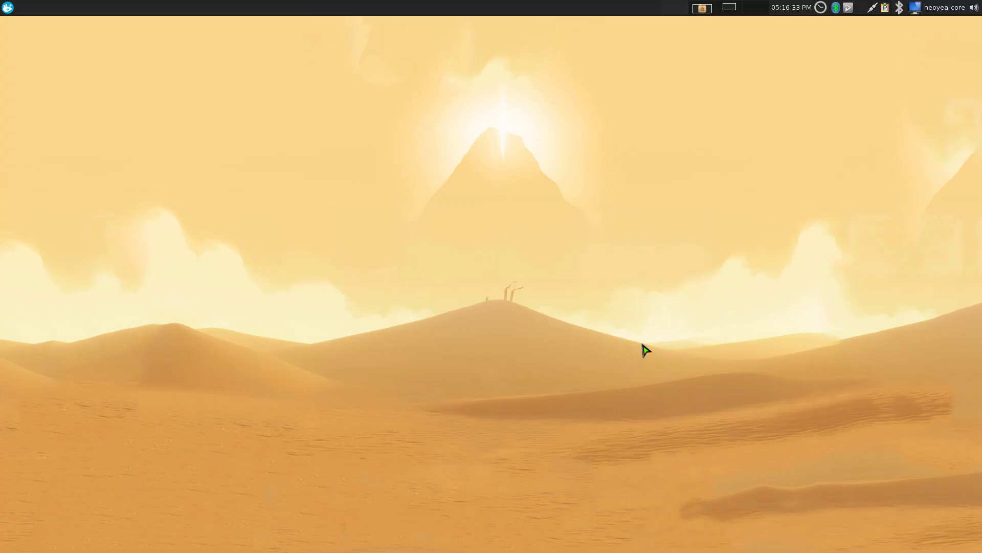